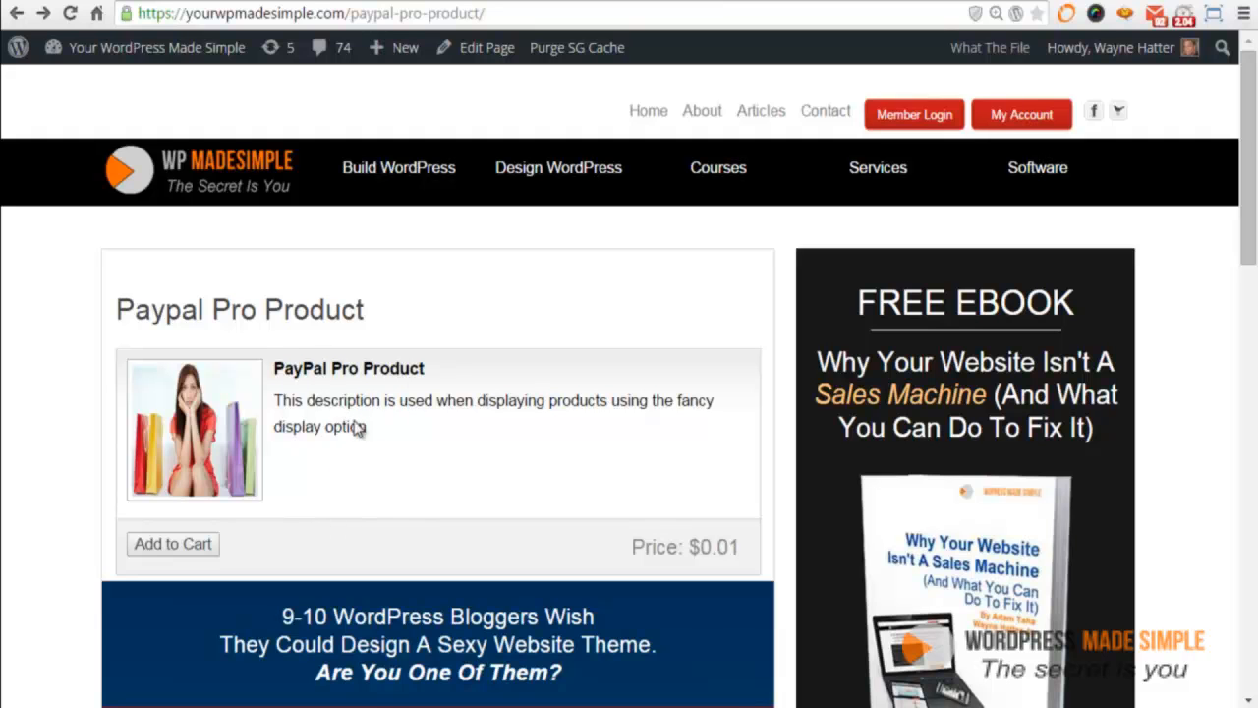
Step: Add PayPal Pro Product to the cart, set the payment method to Credit Card and check out
{"action": "left_click", "coordinate": [175, 546]}
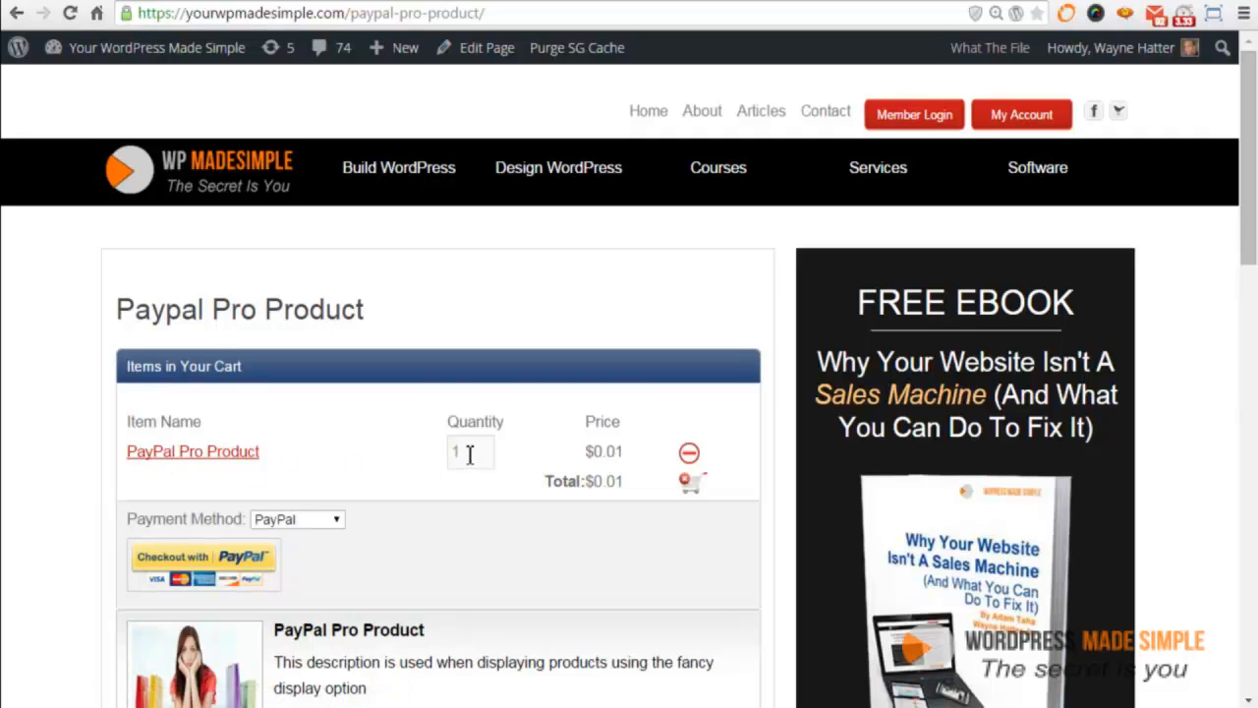
{"action": "left_click", "coordinate": [335, 521]}
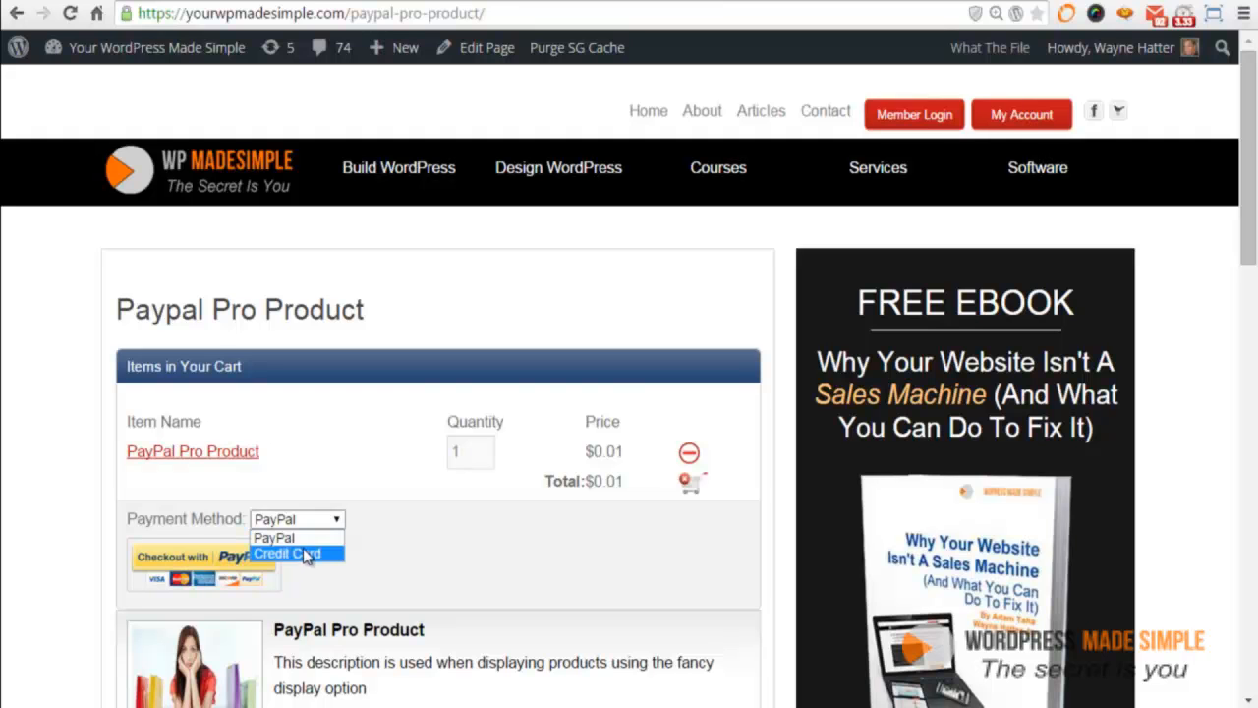
{"action": "left_click", "coordinate": [303, 550]}
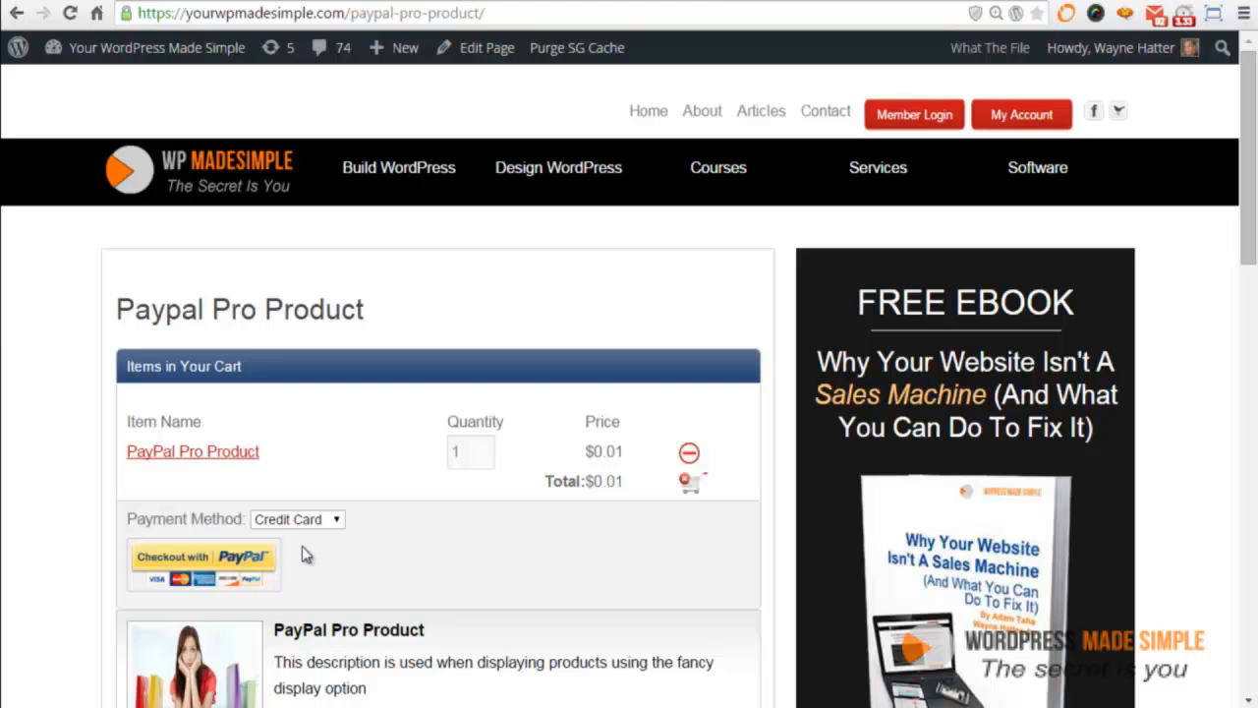
{"action": "left_click", "coordinate": [206, 555]}
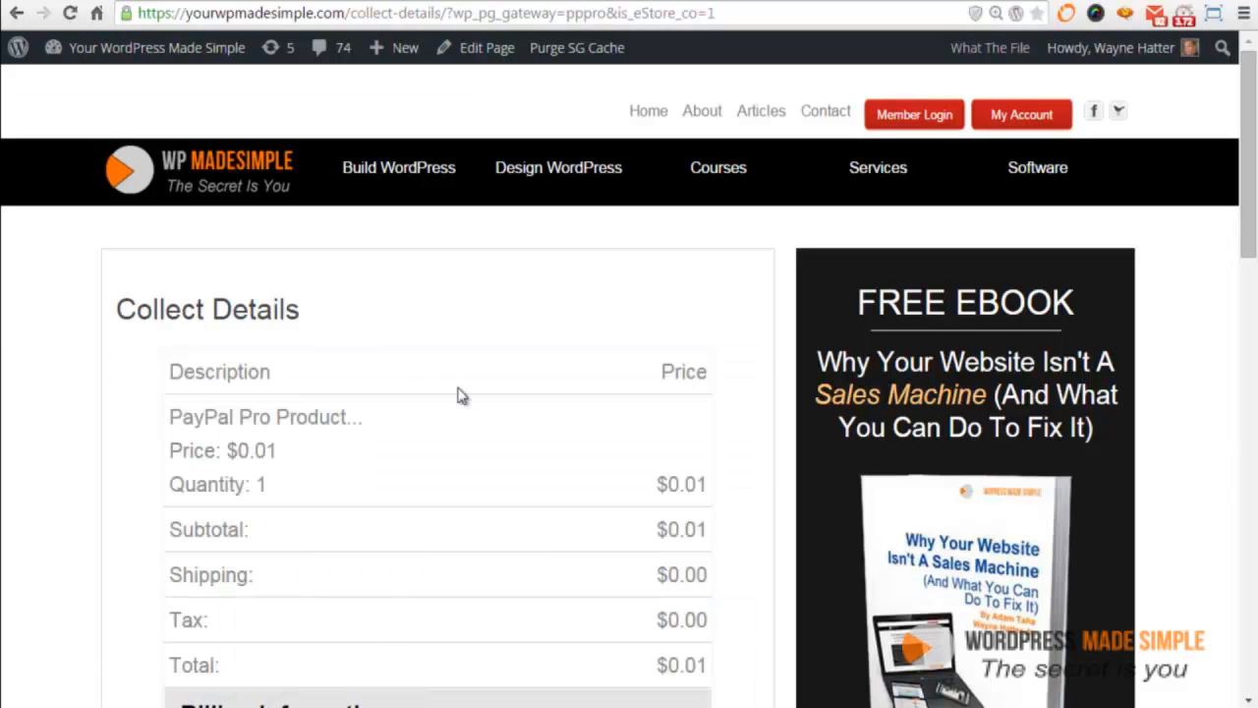
Step: Fill in the billing address, city, state, ZIP code, country and phone from the saved autofill entry
{"action": "scroll", "coordinate": [396, 386], "scroll_direction": "down", "scroll_amount": 2}
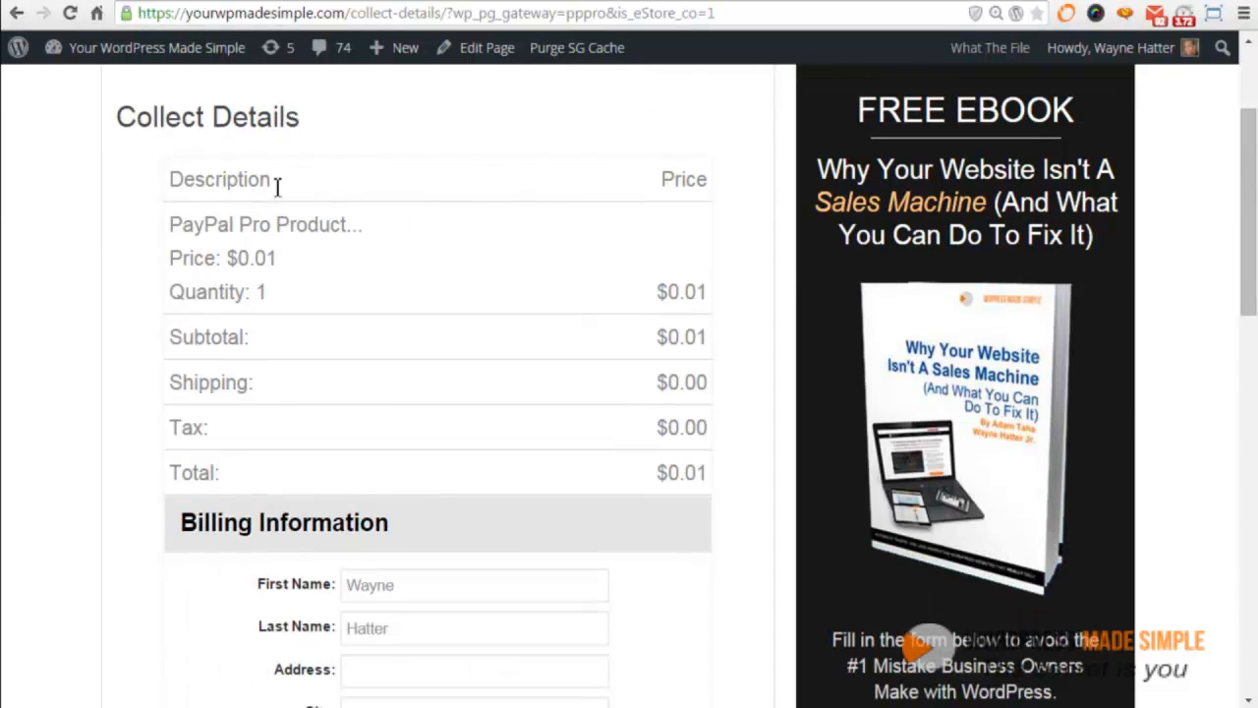
{"action": "scroll", "coordinate": [405, 351], "scroll_direction": "up", "scroll_amount": 2}
{"action": "scroll", "coordinate": [403, 351], "scroll_direction": "down", "scroll_amount": 4}
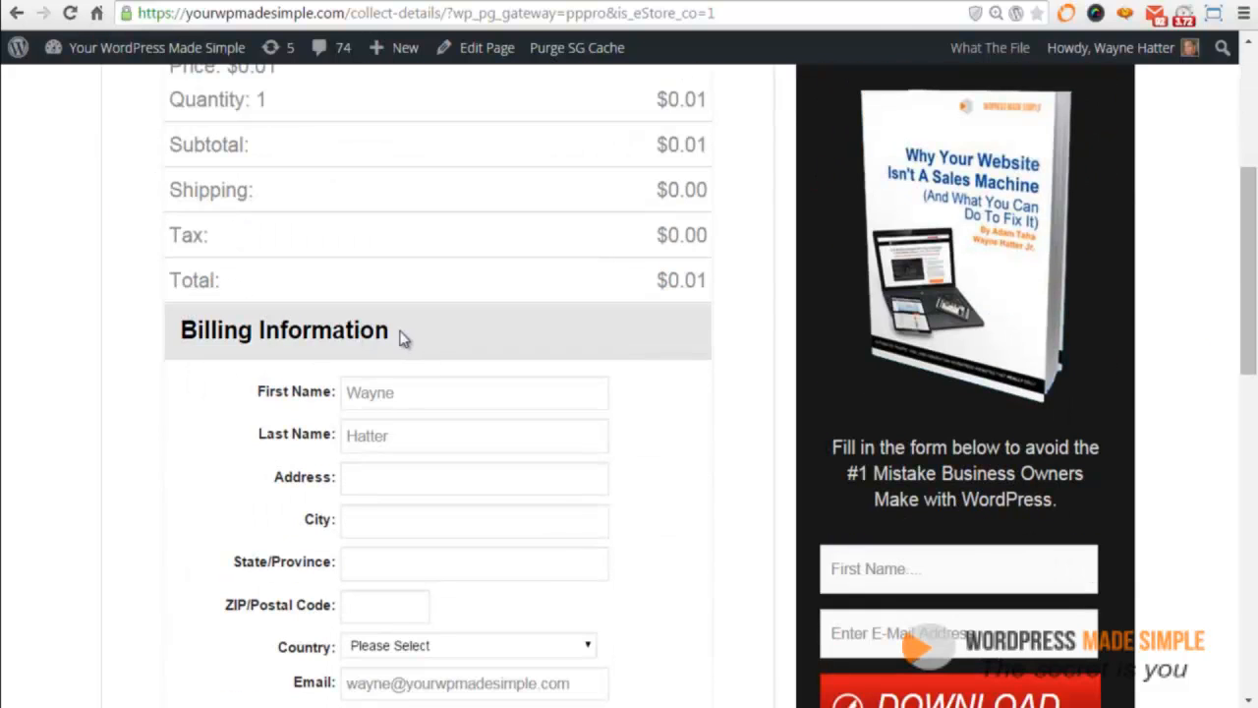
{"action": "scroll", "coordinate": [211, 351], "scroll_direction": "down", "scroll_amount": 1}
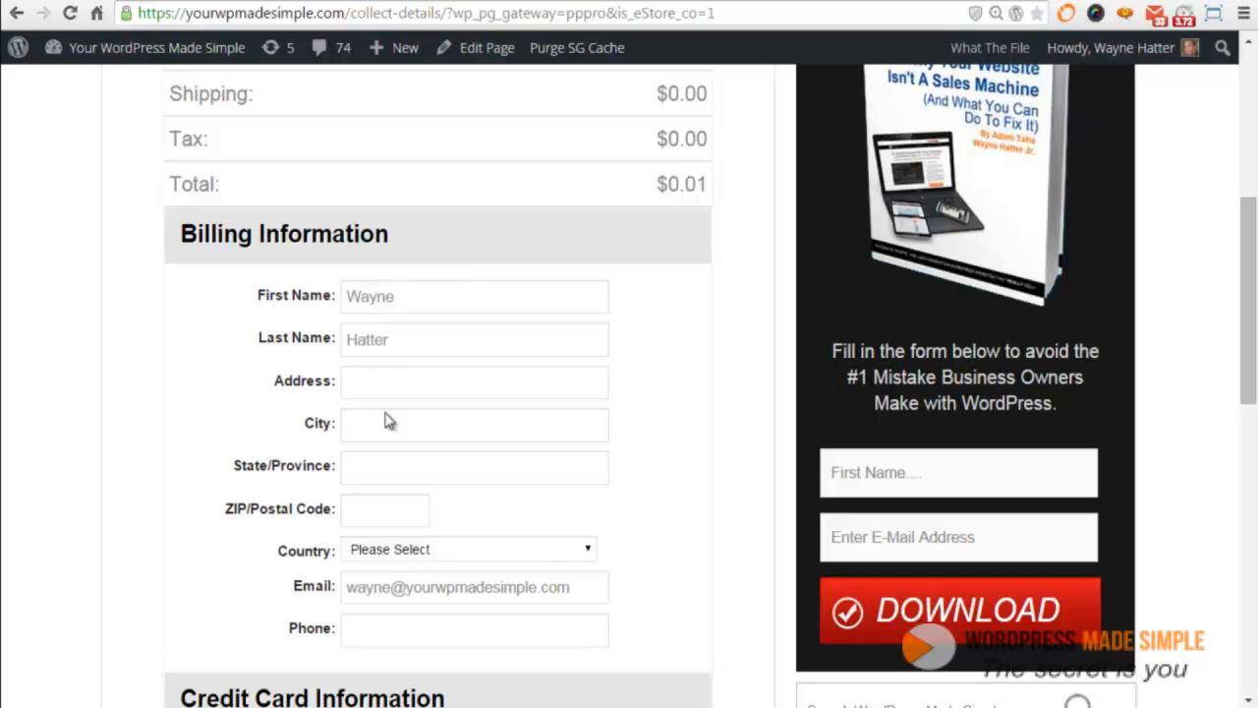
{"action": "left_click", "coordinate": [376, 382]}
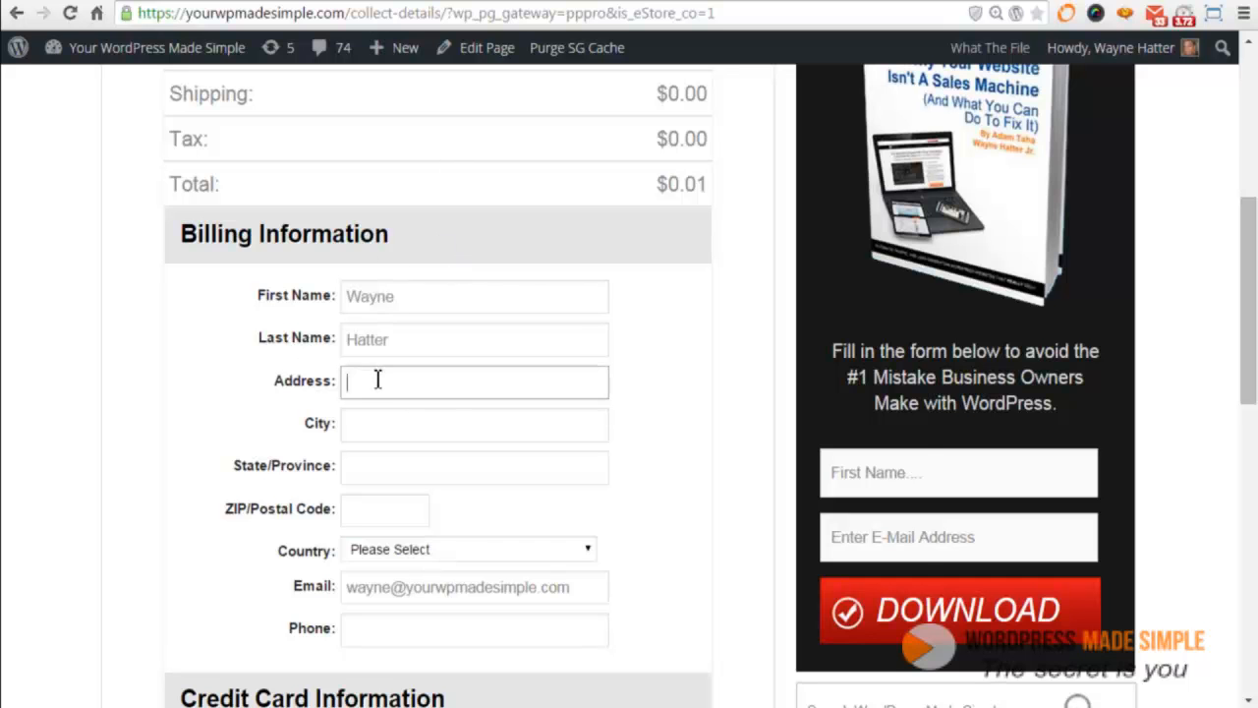
{"action": "left_click", "coordinate": [390, 436]}
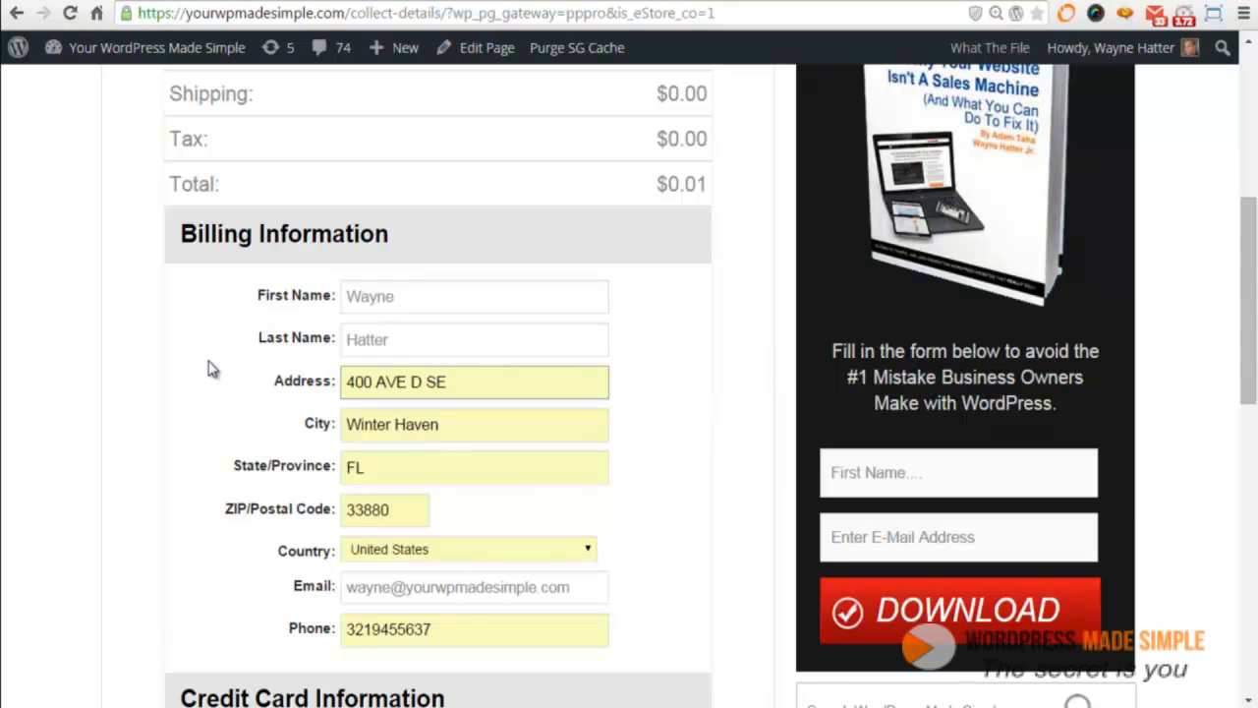
Step: Complete the MasterCard details, including card number, name on card, expiration date and CVV, and submit the order
{"action": "scroll", "coordinate": [216, 368], "scroll_direction": "down", "scroll_amount": 3}
{"action": "scroll", "coordinate": [217, 369], "scroll_direction": "down", "scroll_amount": 1}
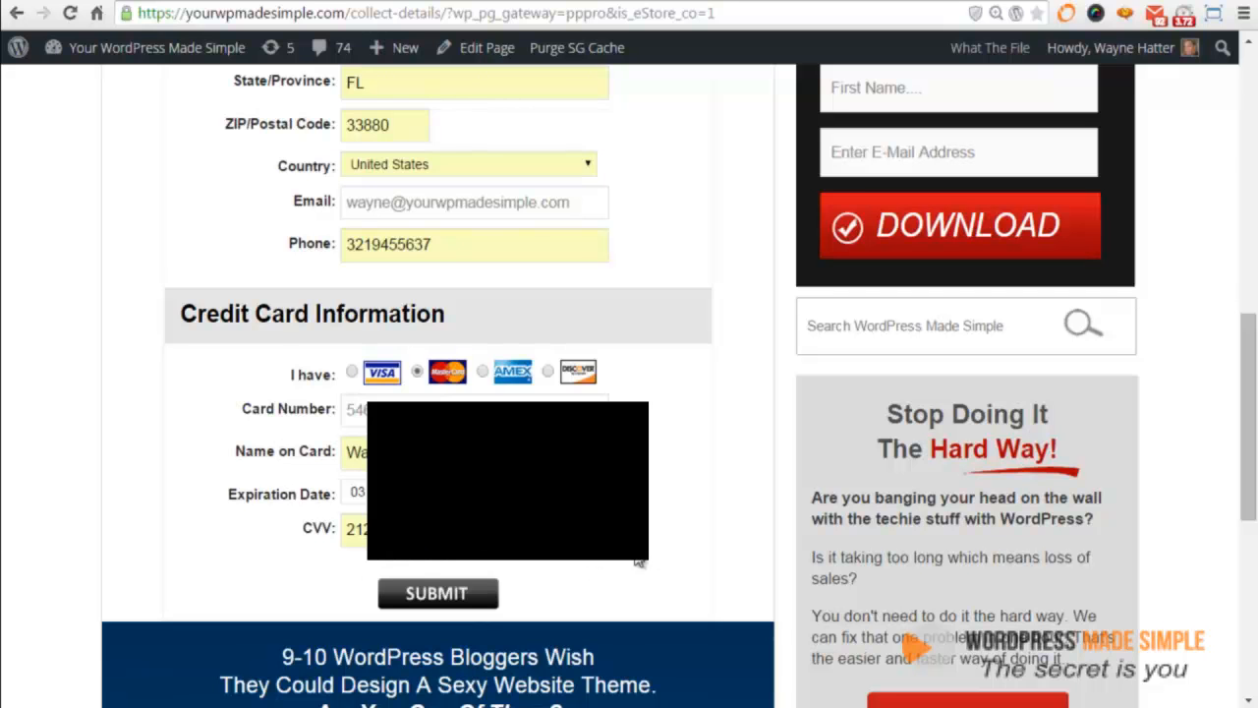
{"action": "left_click", "coordinate": [445, 596]}
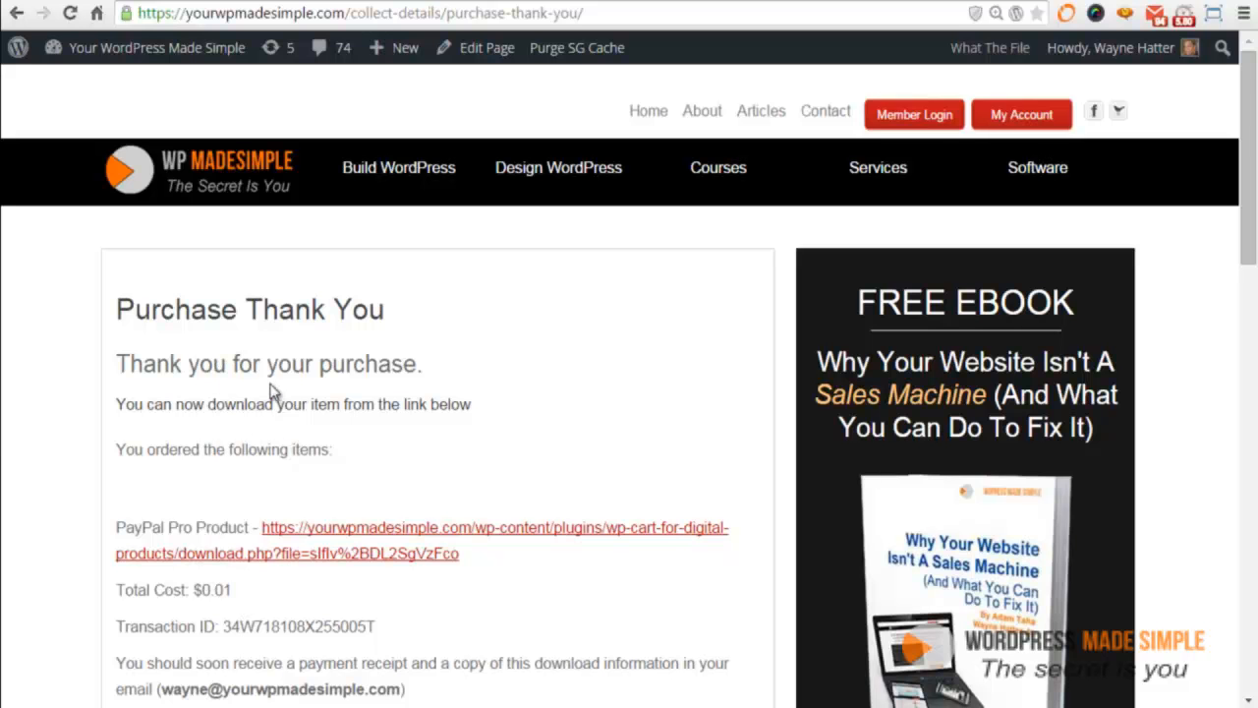
{"action": "scroll", "coordinate": [208, 403], "scroll_direction": "down", "scroll_amount": 1}
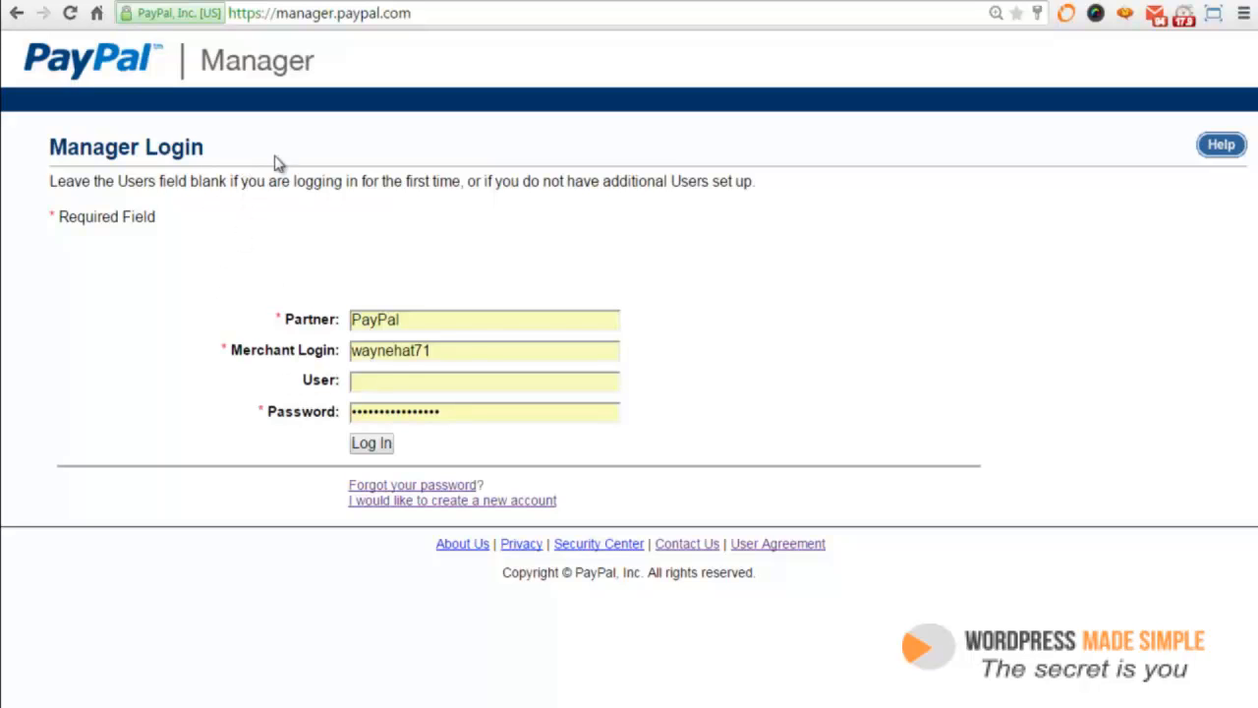
Step: Log in to PayPal Manager with the saved credentials and highlight PayPal Payments Pro in the Service Summary
{"action": "left_click", "coordinate": [371, 444]}
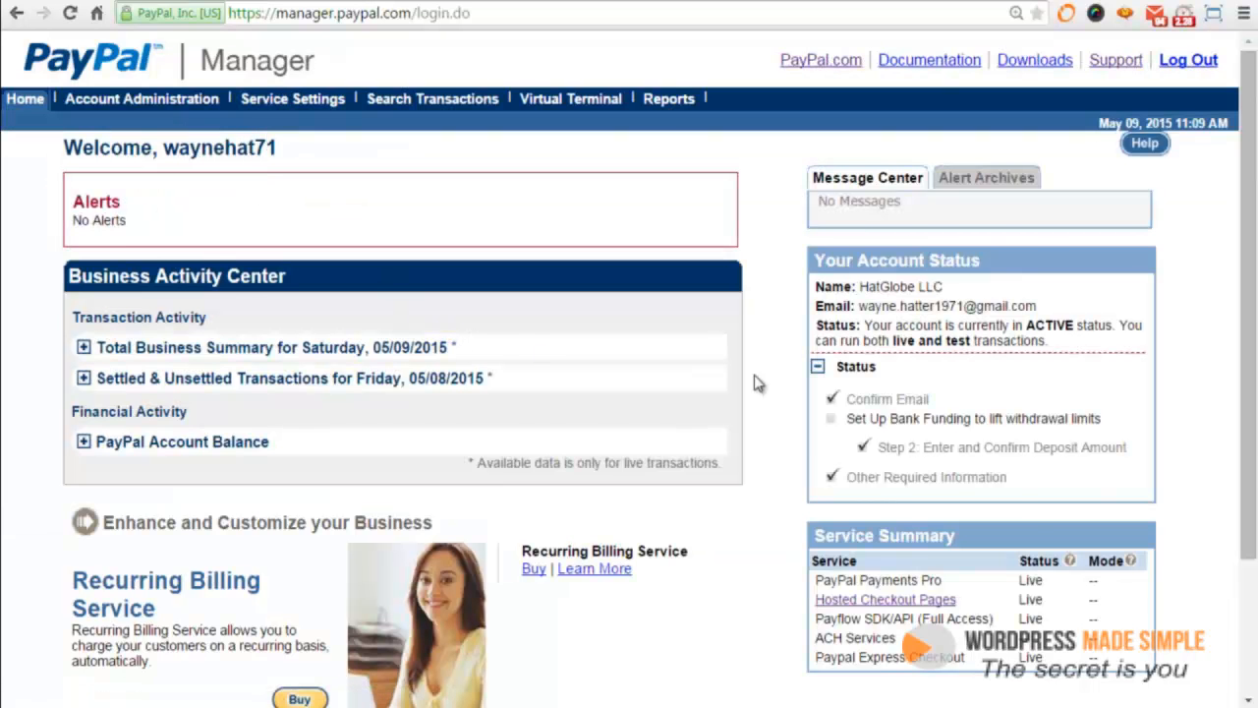
{"action": "scroll", "coordinate": [756, 383], "scroll_direction": "down", "scroll_amount": 1}
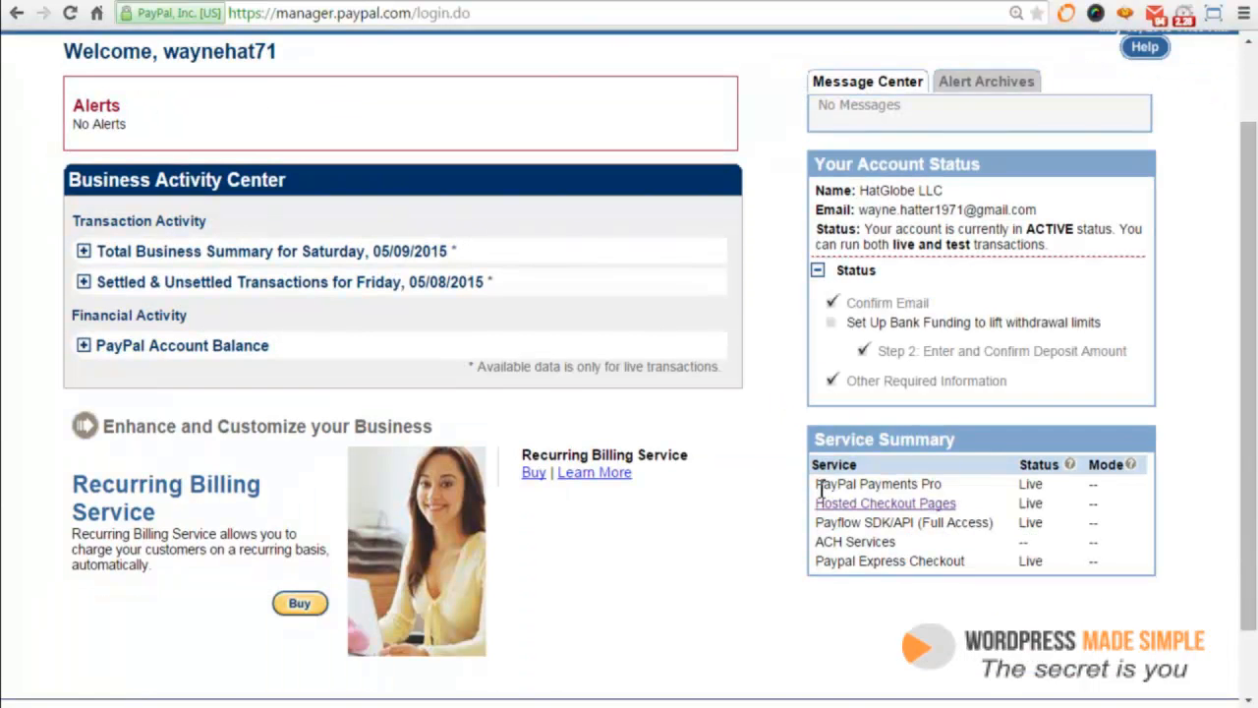
{"action": "left_click_drag", "start_coordinate": [820, 488], "coordinate": [982, 492]}
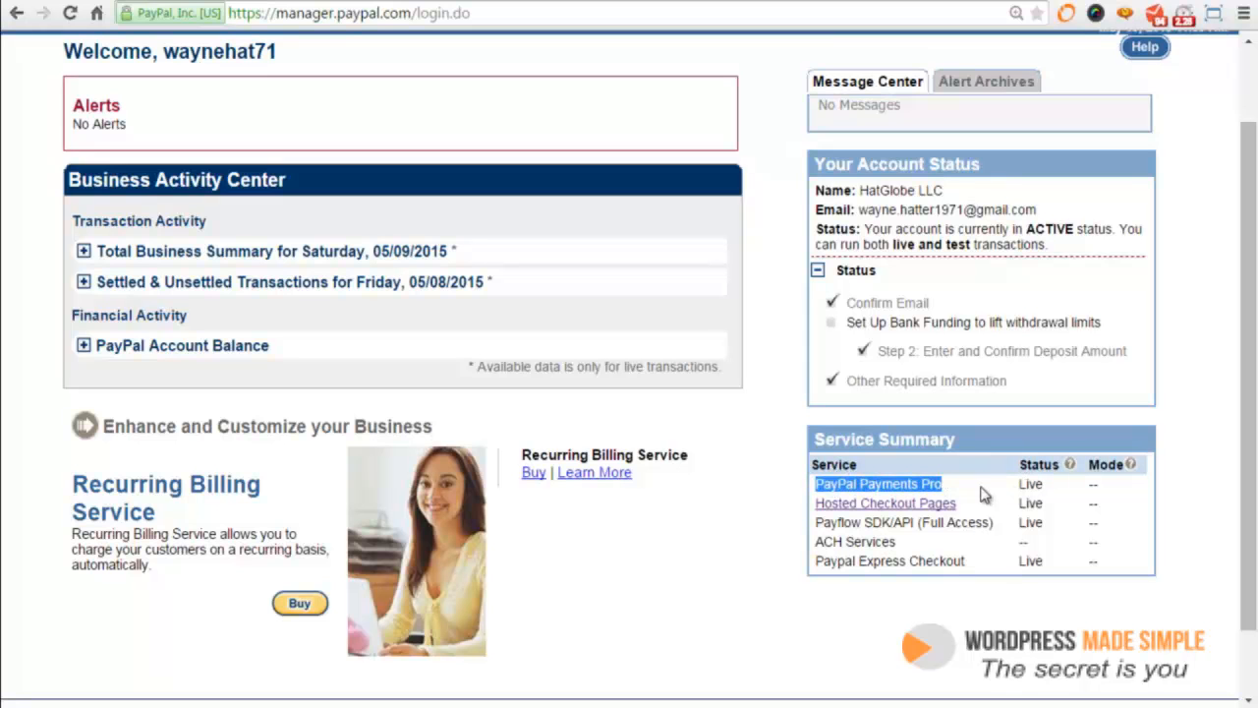
{"action": "left_click", "coordinate": [976, 494]}
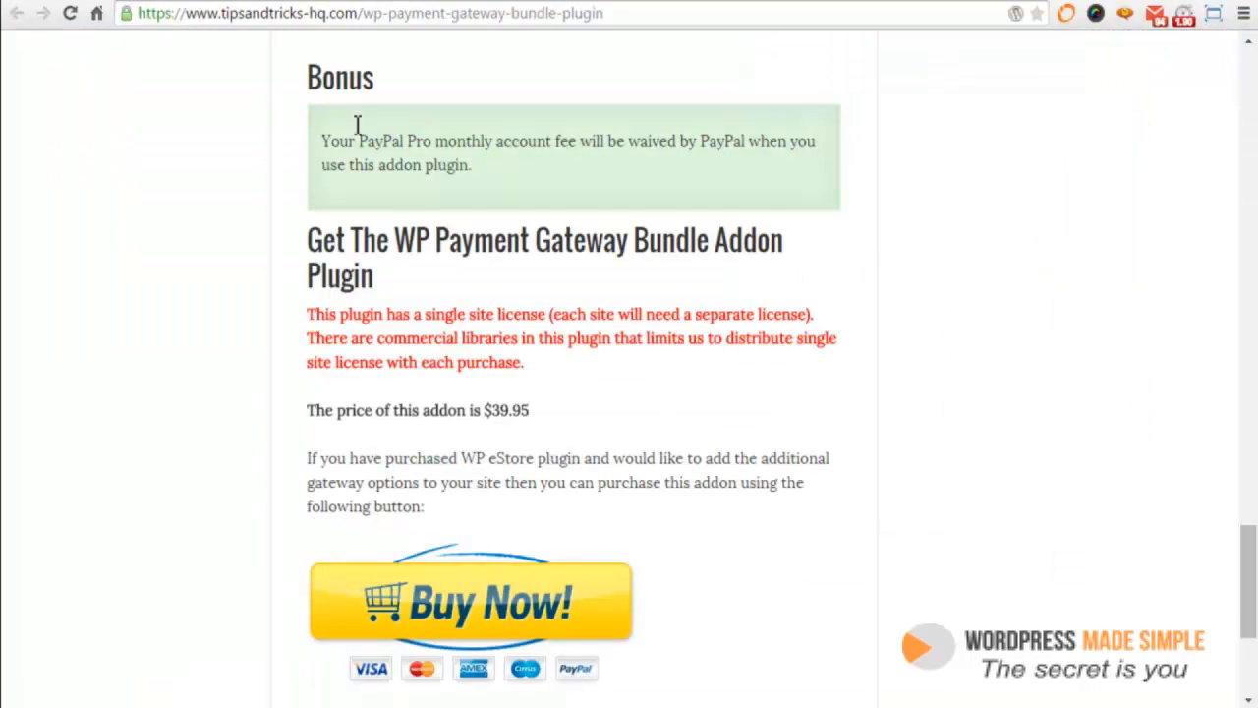
Step: Highlight the bonus note about the PayPal Pro monthly fee on the WP Payment Gateway Bundle plugin page
{"action": "left_click_drag", "start_coordinate": [319, 139], "coordinate": [471, 164]}
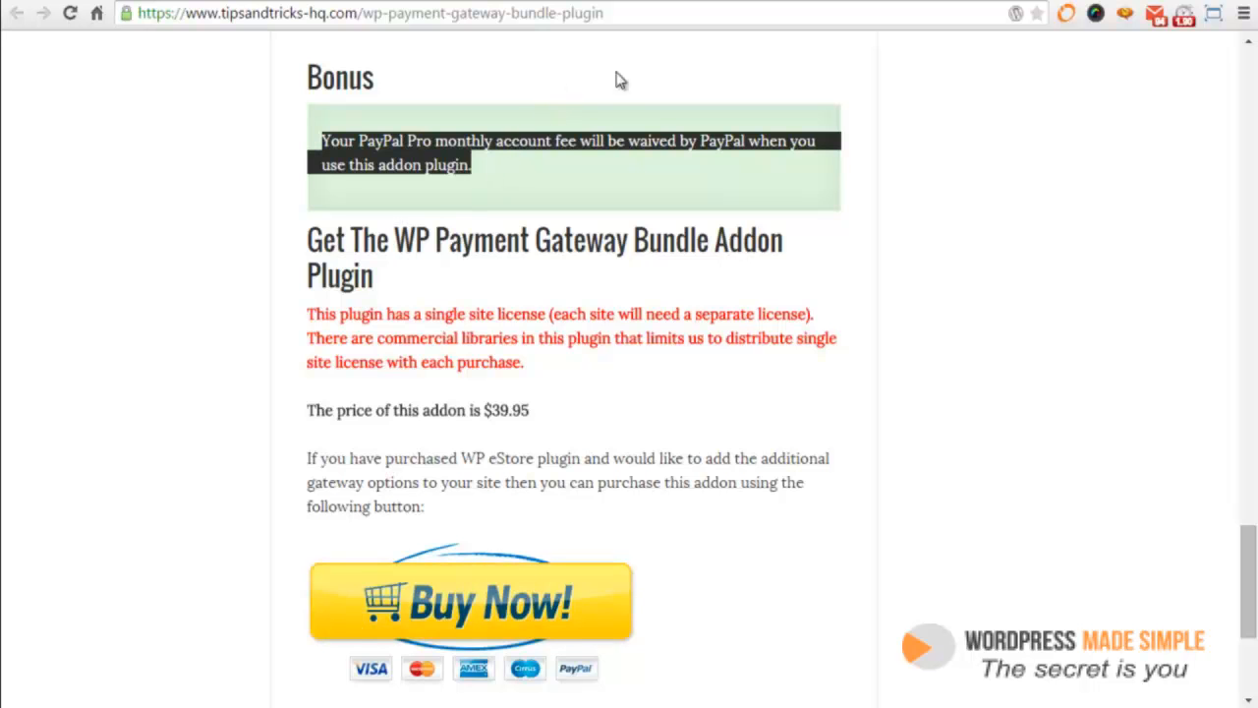
{"action": "left_click", "coordinate": [588, 1]}
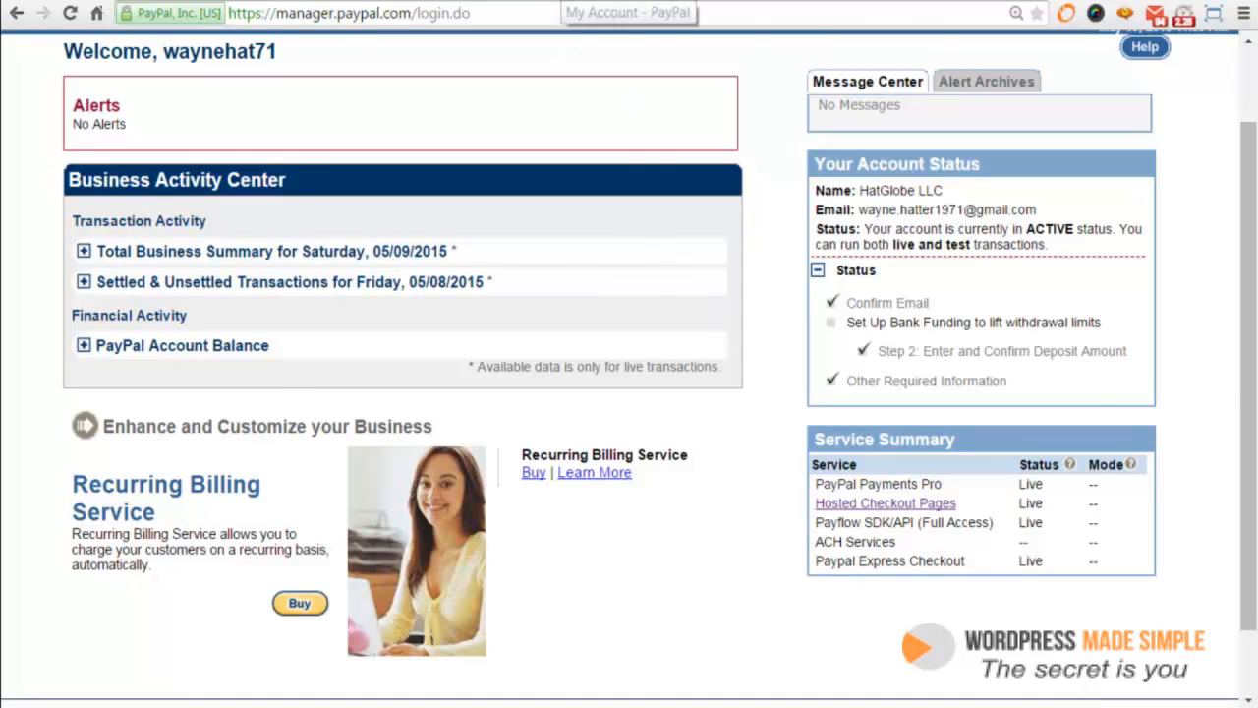
Step: Switch to the PayPal account page, open My Selling Tools from the profile and highlight the Selling online section
{"action": "left_click", "coordinate": [562, 0]}
{"action": "mouse_move", "coordinate": [562, 201]}
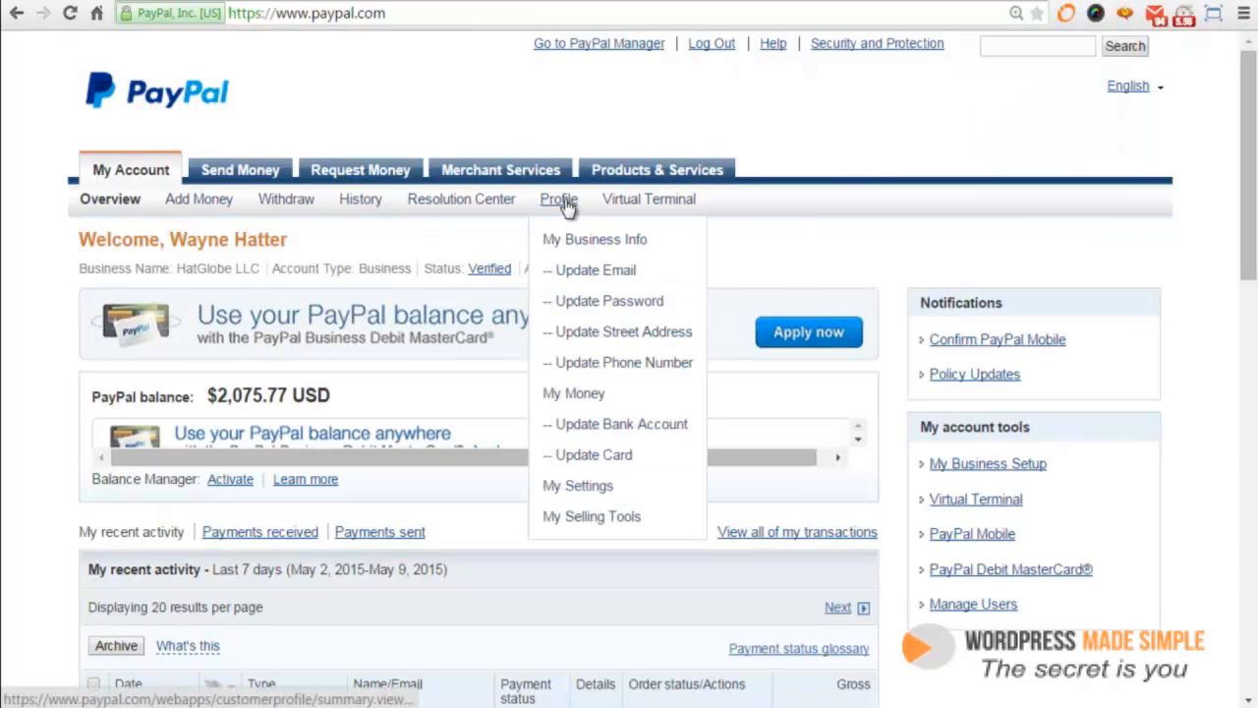
{"action": "left_click", "coordinate": [590, 517]}
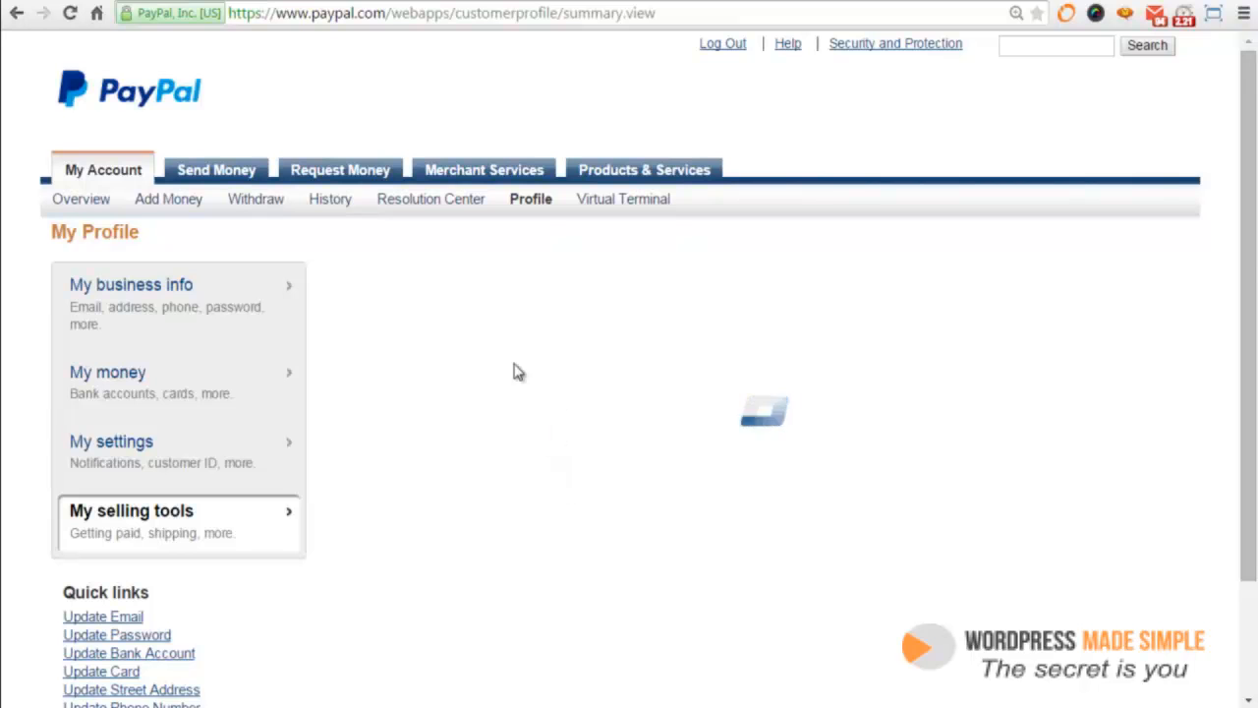
{"action": "scroll", "coordinate": [388, 396], "scroll_direction": "down", "scroll_amount": 1}
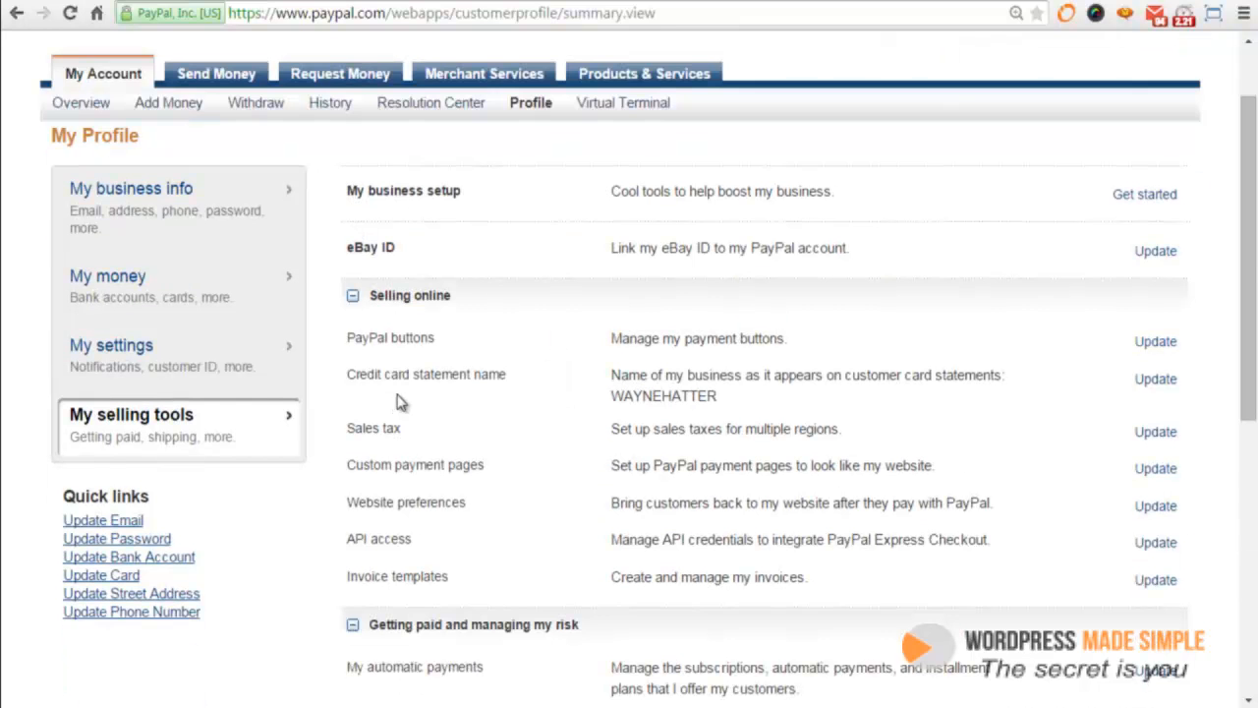
{"action": "left_click_drag", "start_coordinate": [464, 295], "coordinate": [380, 295]}
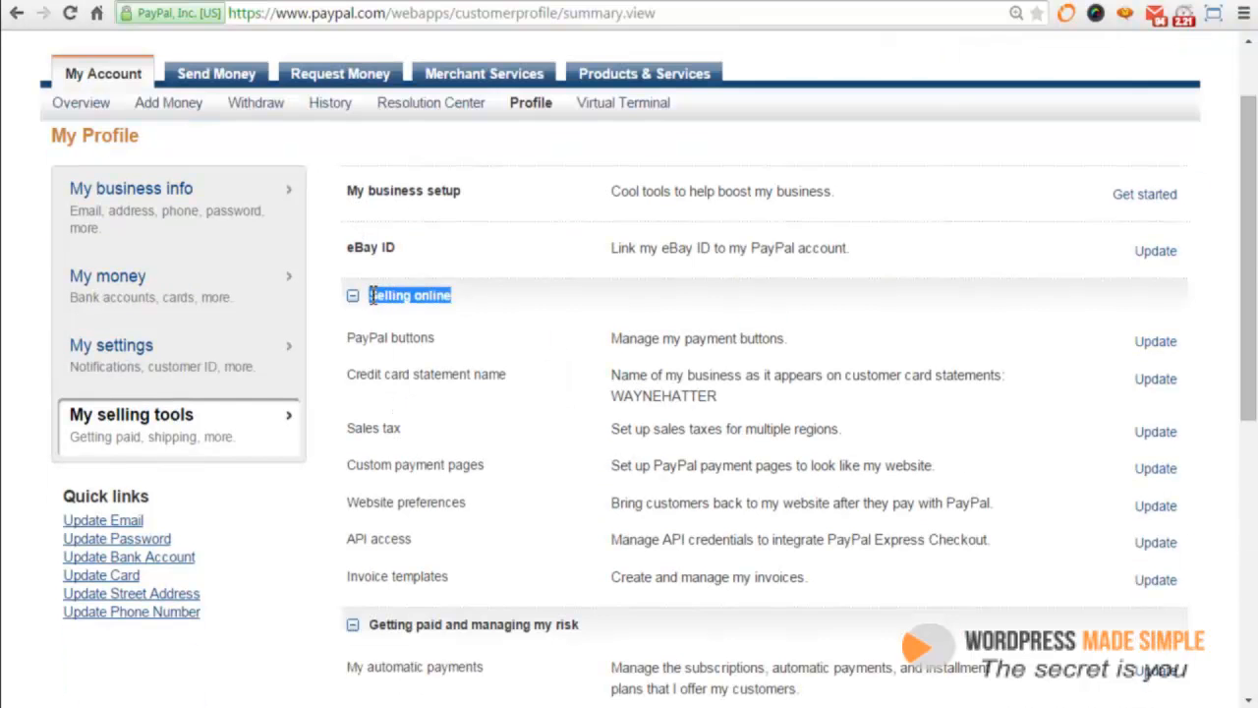
Step: Open the API access settings, view the existing API signature and remove it
{"action": "scroll", "coordinate": [447, 442], "scroll_direction": "down", "scroll_amount": 1}
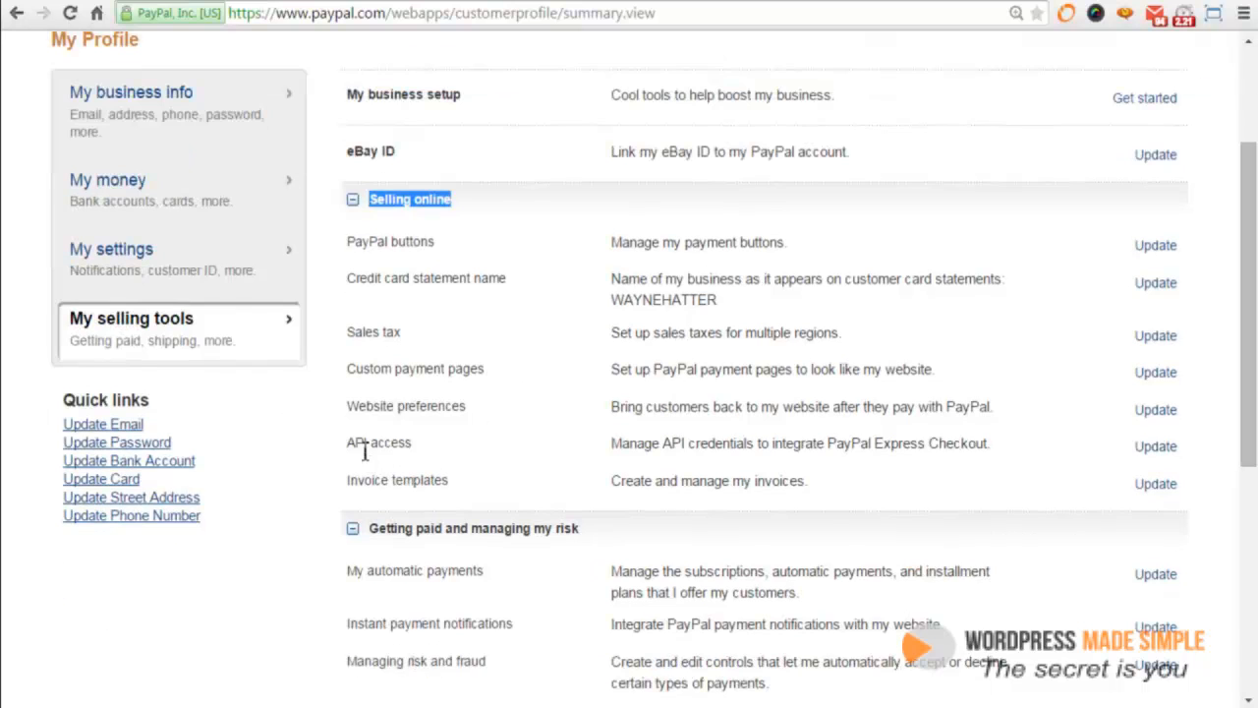
{"action": "left_click", "coordinate": [1161, 450]}
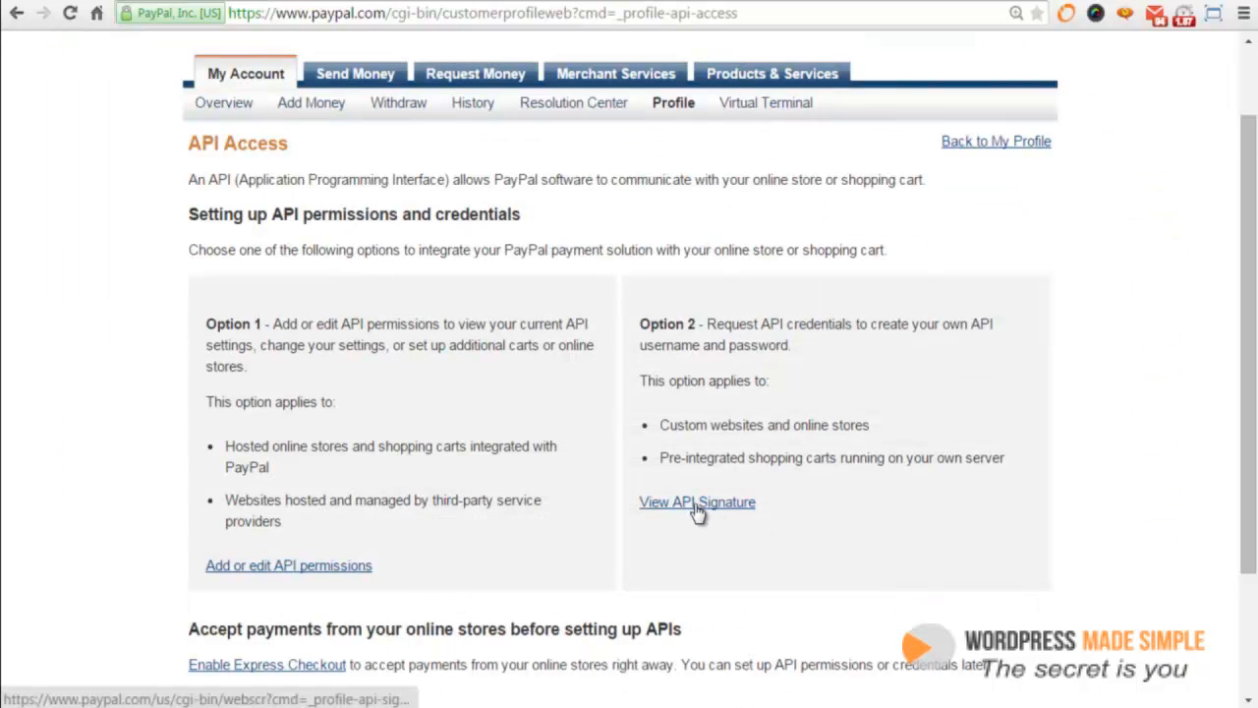
{"action": "left_click", "coordinate": [697, 507]}
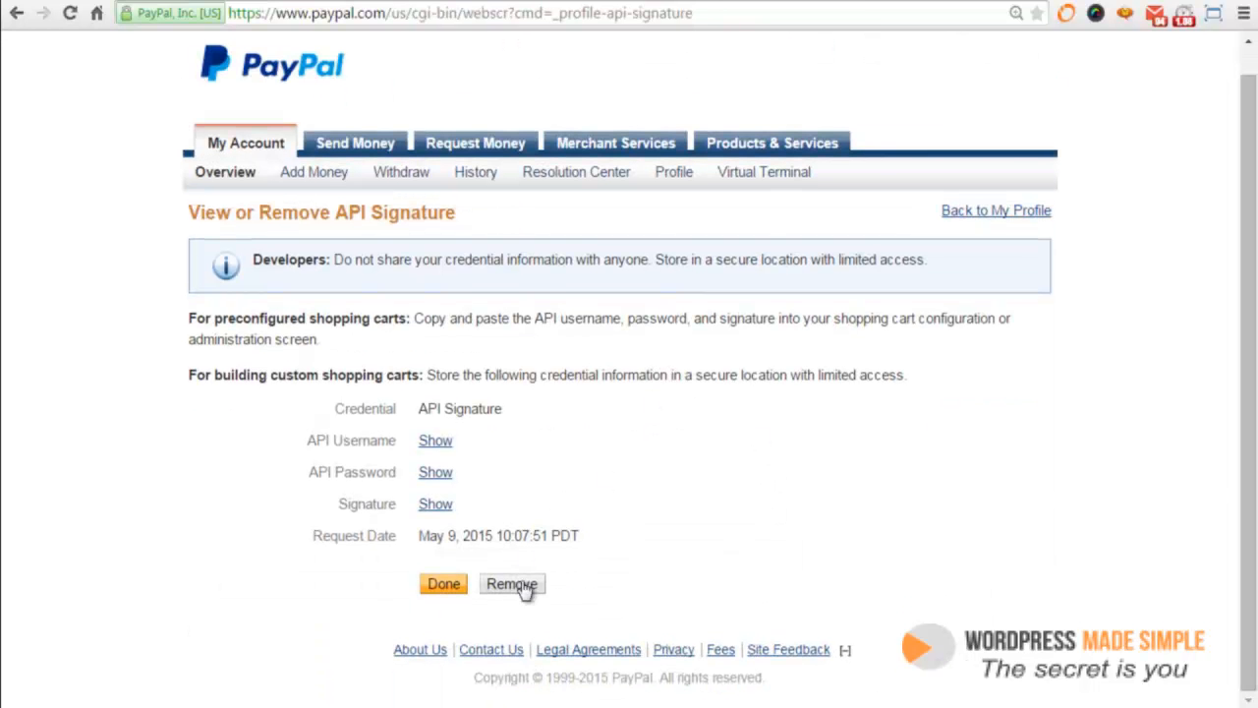
{"action": "left_click", "coordinate": [528, 589]}
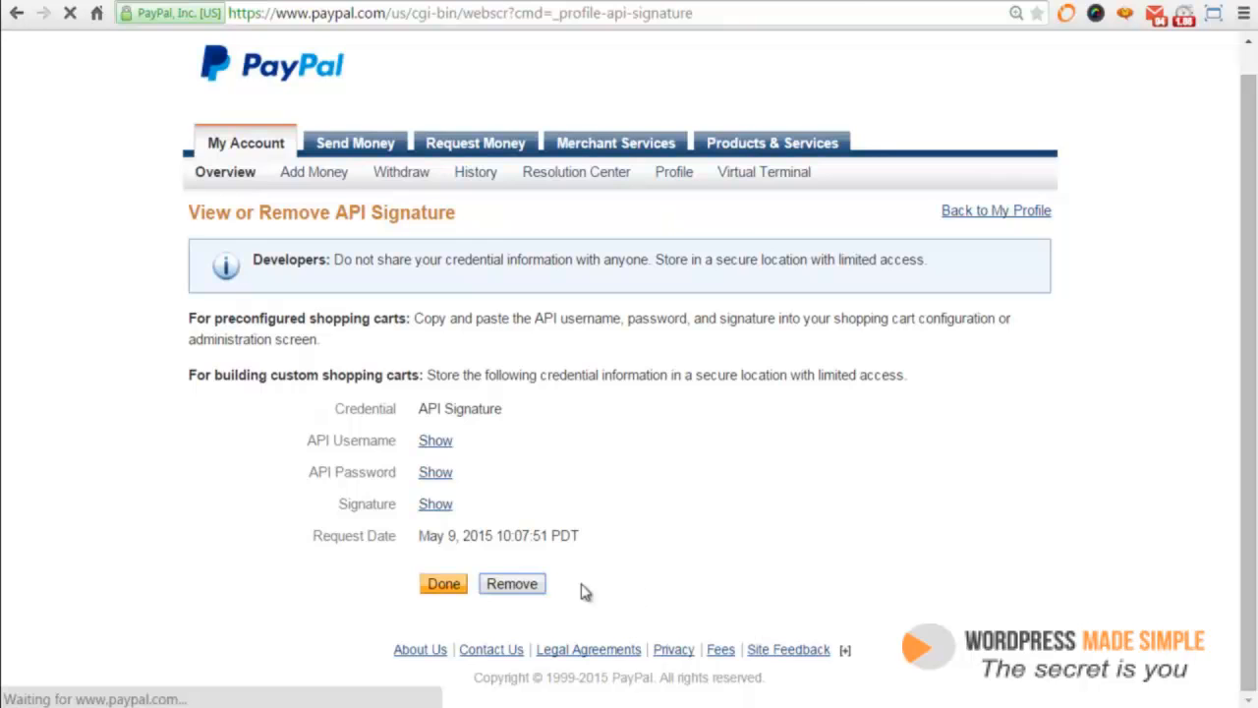
{"action": "left_click", "coordinate": [454, 516]}
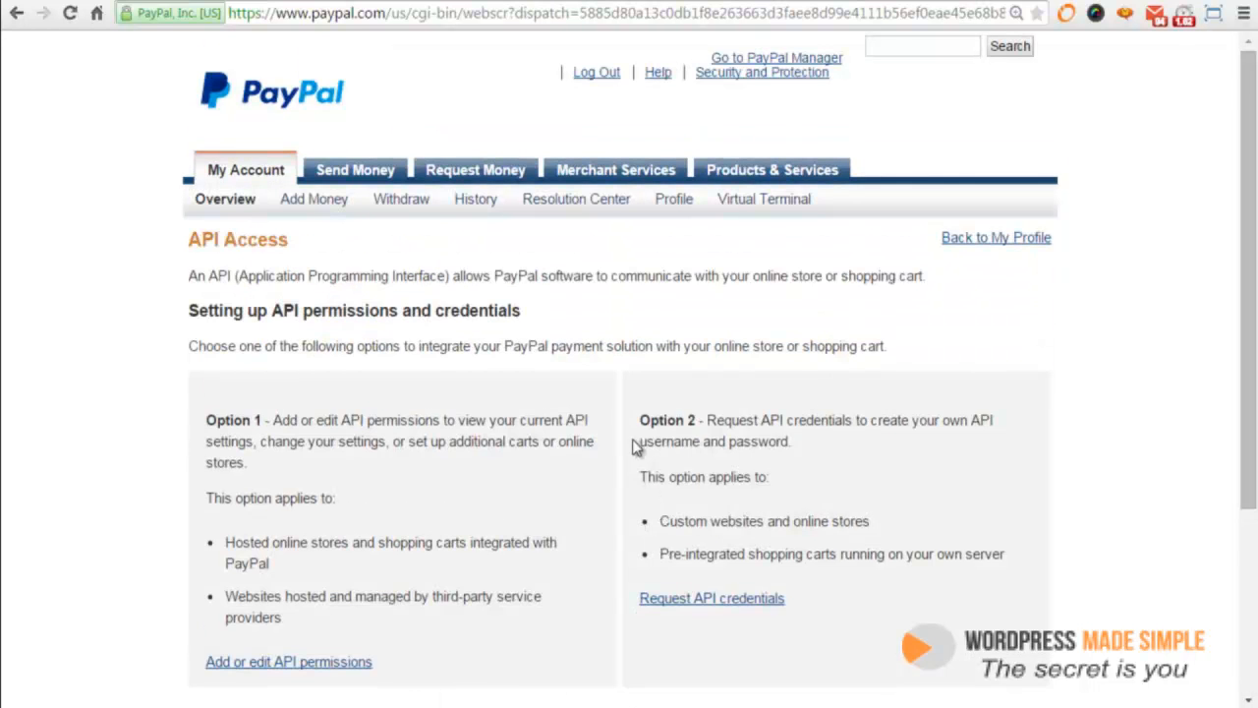
Step: Request new API credentials of the API signature type and agree to the API license terms
{"action": "scroll", "coordinate": [619, 448], "scroll_direction": "down", "scroll_amount": 1}
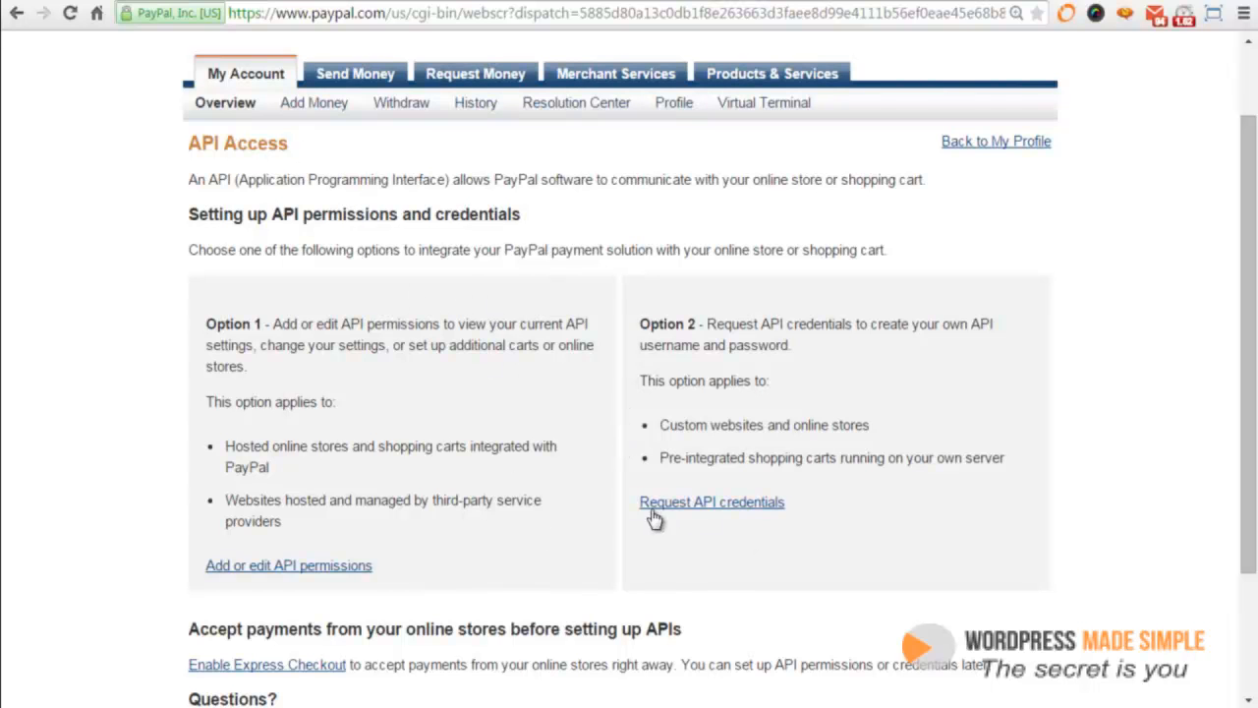
{"action": "left_click", "coordinate": [744, 507]}
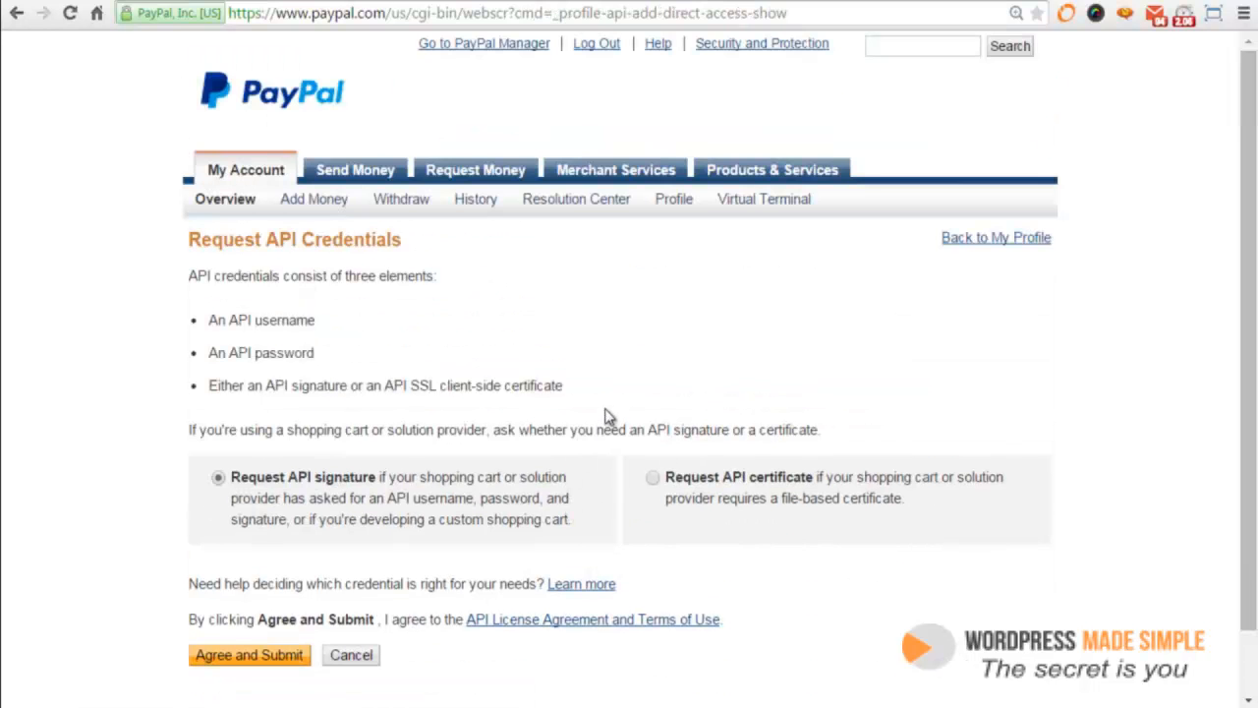
{"action": "scroll", "coordinate": [607, 418], "scroll_direction": "down", "scroll_amount": 1}
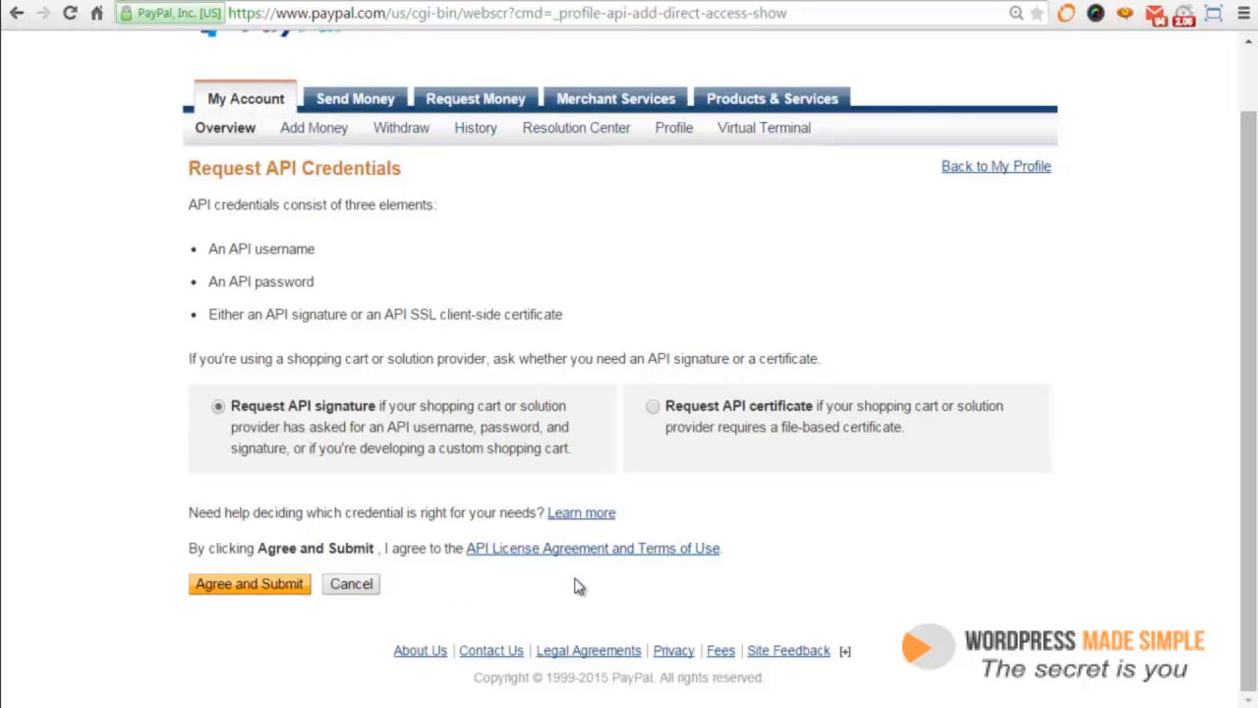
{"action": "left_click", "coordinate": [251, 583]}
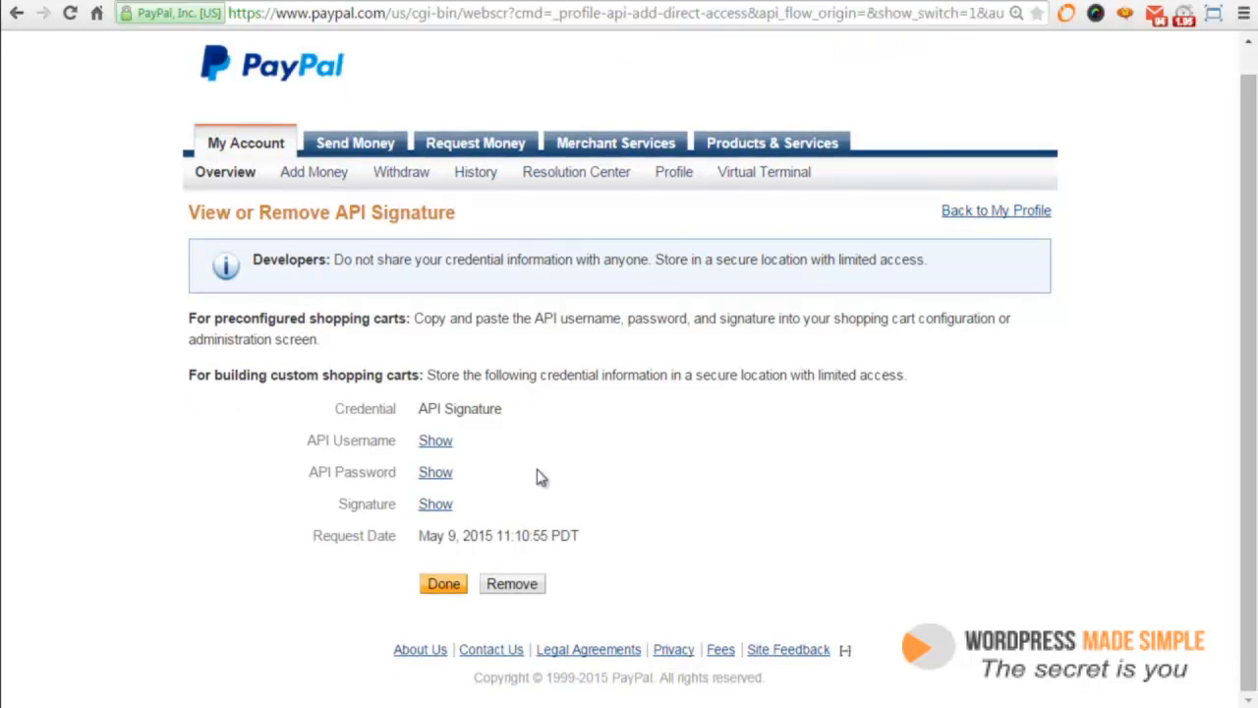
Step: Reveal the new API username, API password and signature
{"action": "left_click", "coordinate": [440, 442]}
{"action": "left_click", "coordinate": [435, 518]}
{"action": "left_click", "coordinate": [435, 564]}
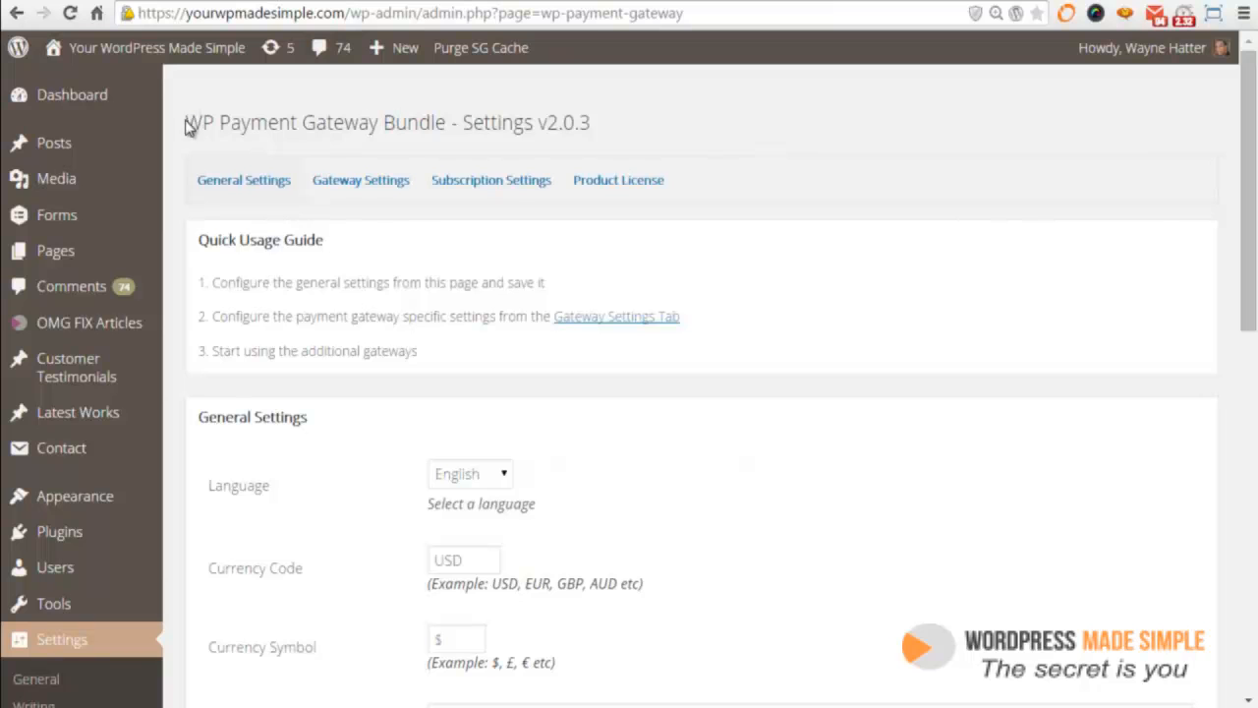
Step: Highlight the WP Payment Gateway Bundle title and locate the plugin's entry among the WordPress admin settings
{"action": "left_click_drag", "start_coordinate": [190, 126], "coordinate": [449, 123]}
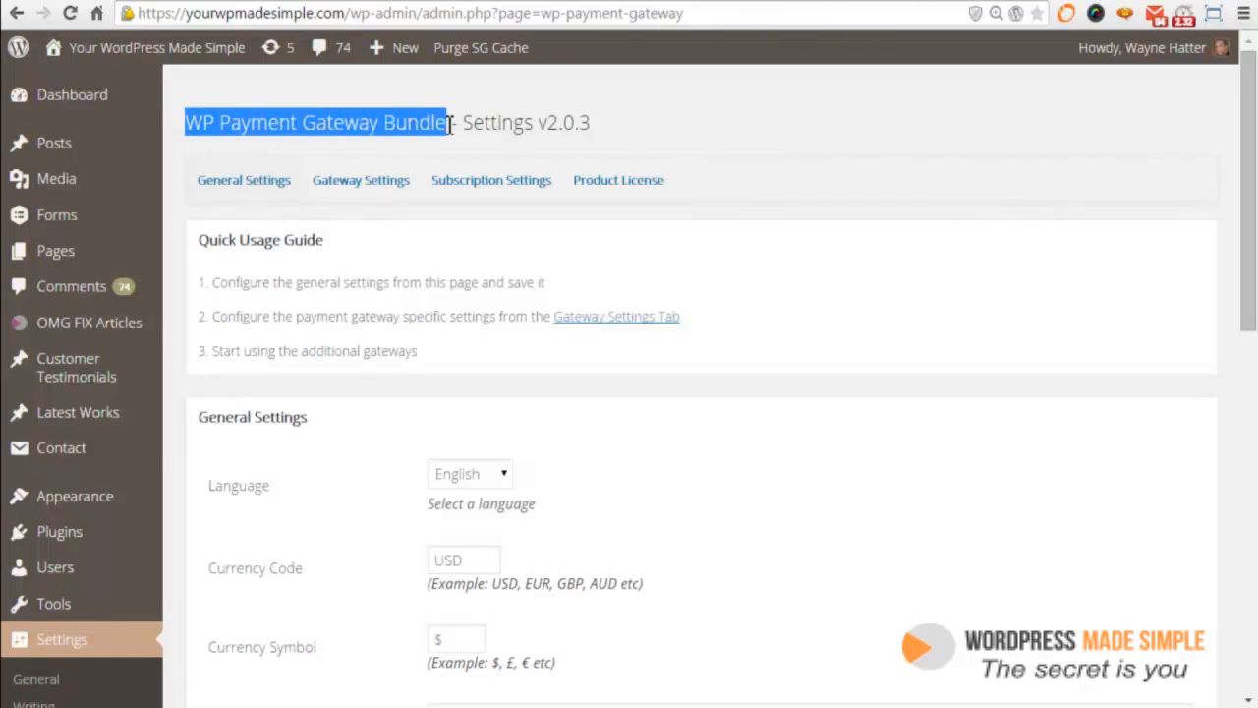
{"action": "scroll", "coordinate": [409, 143], "scroll_direction": "down", "scroll_amount": 3}
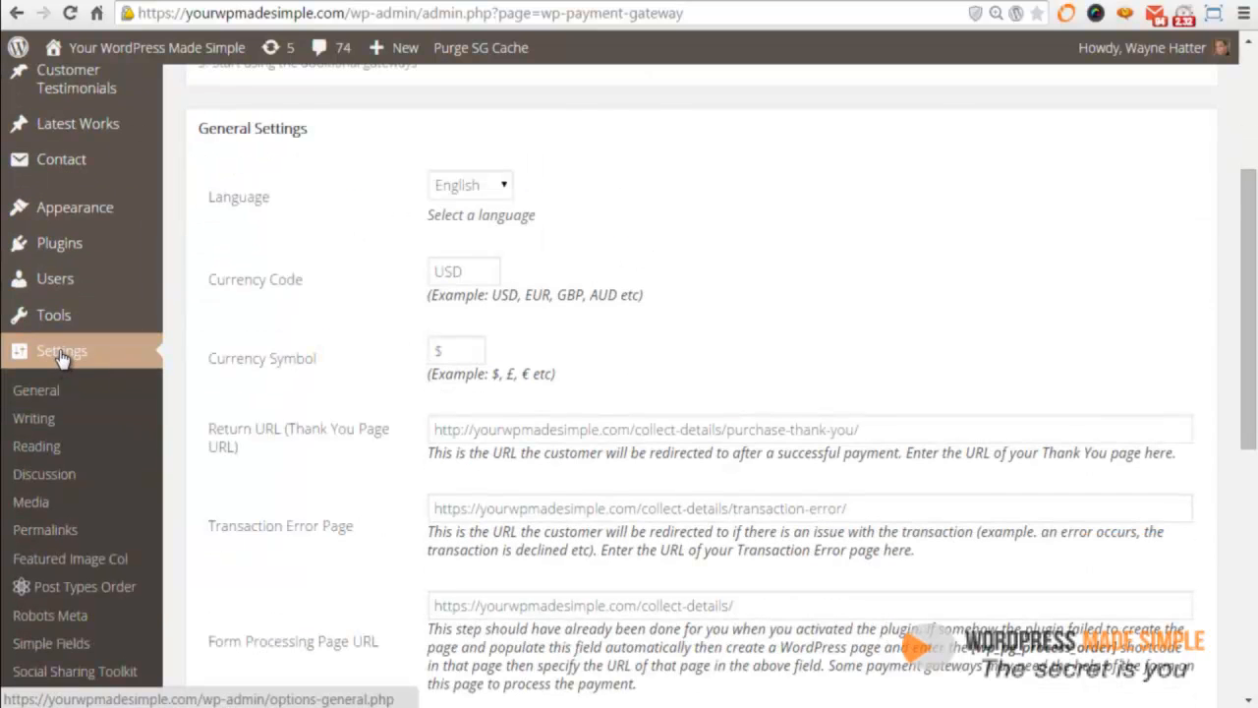
{"action": "scroll", "coordinate": [67, 362], "scroll_direction": "down", "scroll_amount": 2}
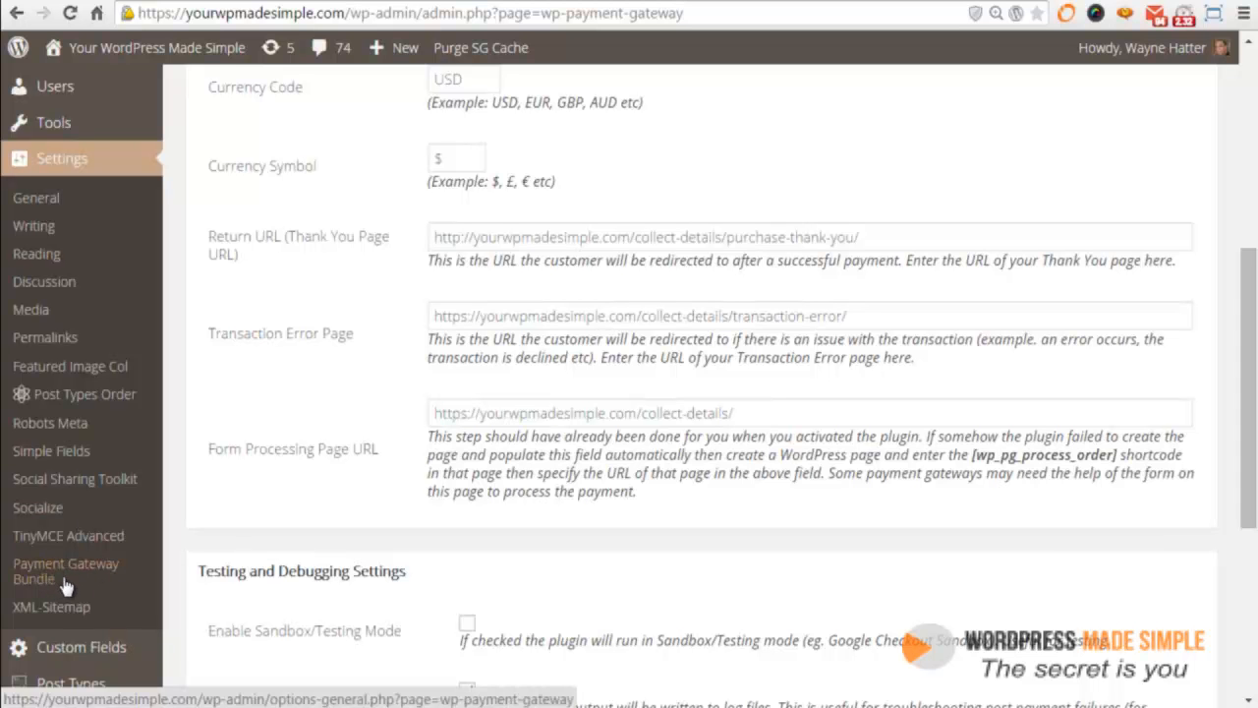
Step: Open the gateway settings of WP Payment Gateway Bundle at the PayPal Payments Pro section
{"action": "scroll", "coordinate": [366, 369], "scroll_direction": "up", "scroll_amount": 4}
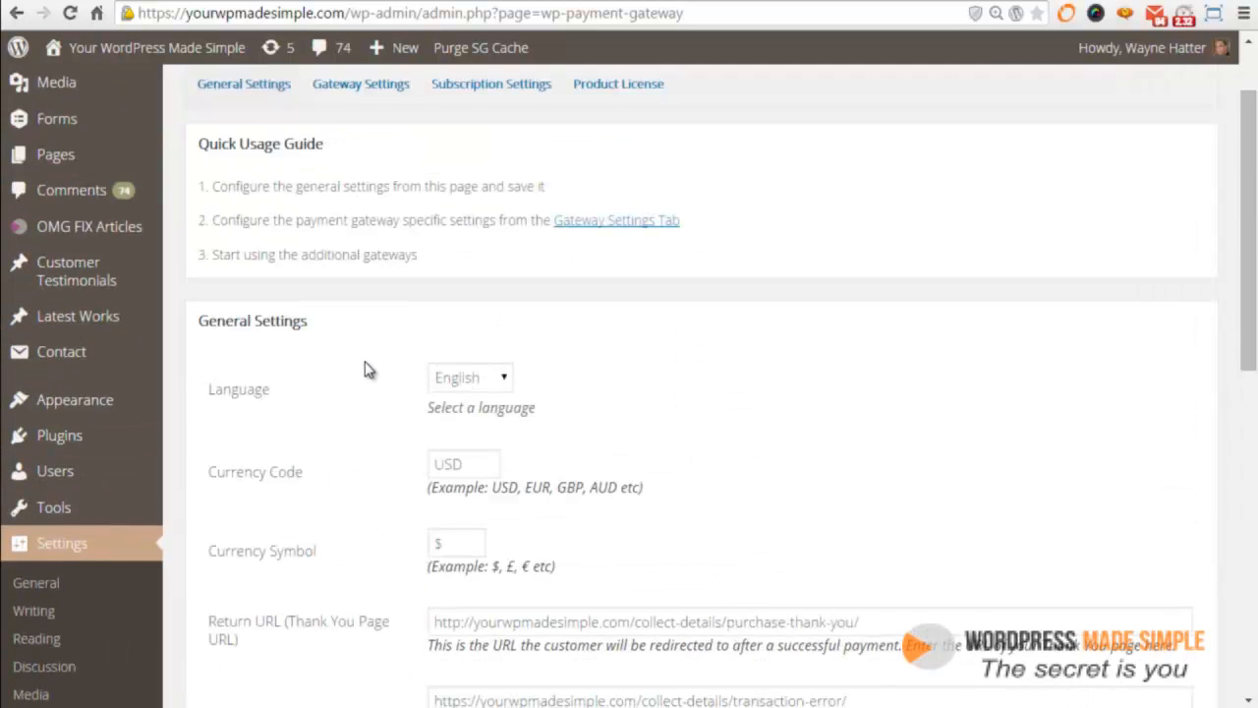
{"action": "scroll", "coordinate": [366, 354], "scroll_direction": "up", "scroll_amount": 1}
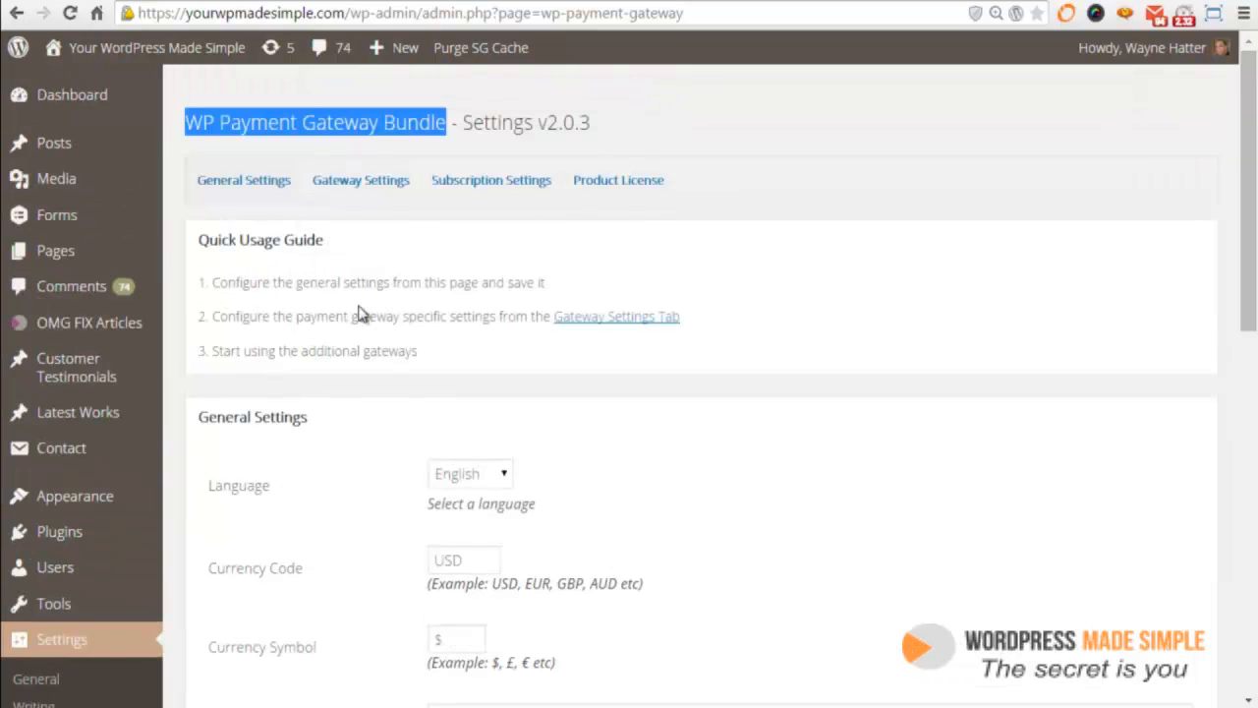
{"action": "left_click", "coordinate": [358, 187]}
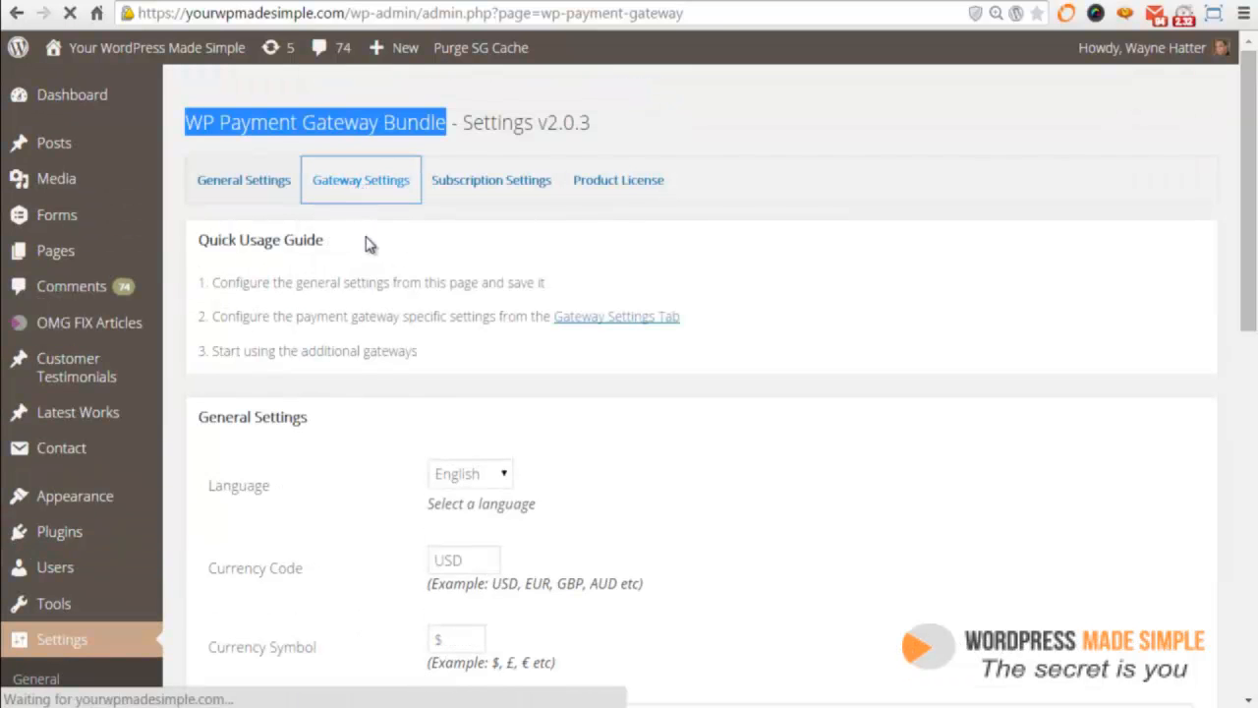
{"action": "scroll", "coordinate": [371, 256], "scroll_direction": "down", "scroll_amount": 15}
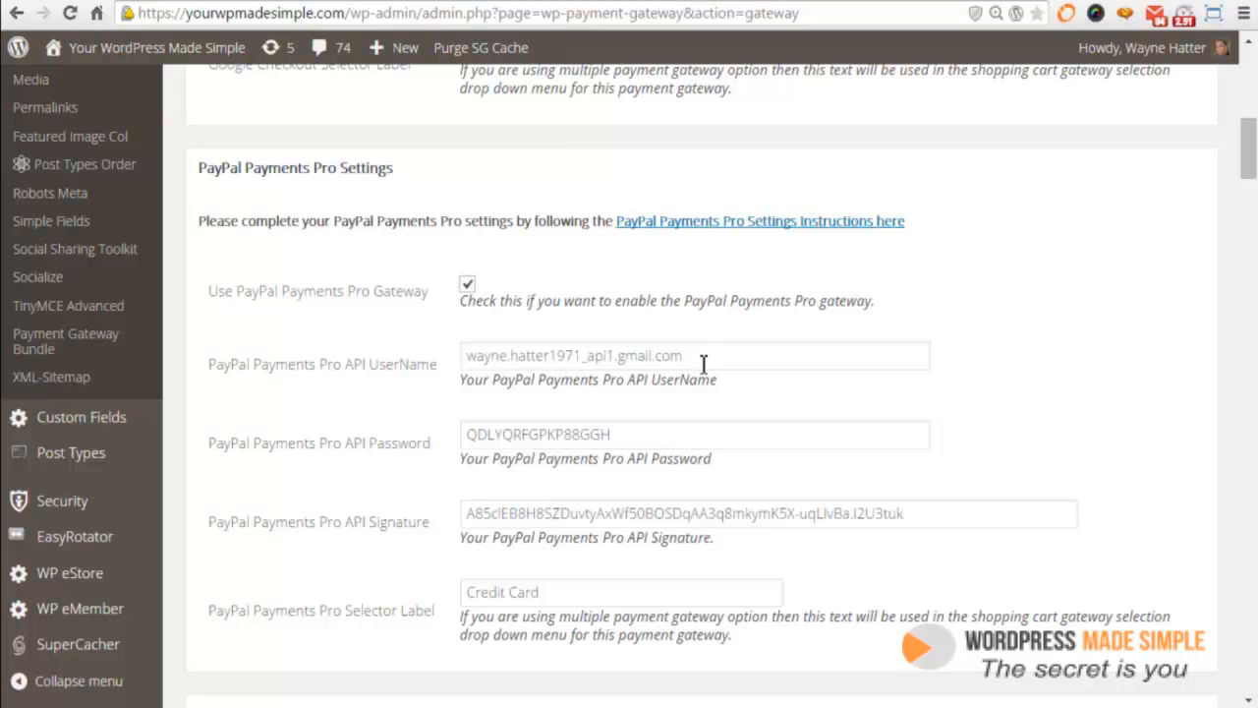
Step: Copy the API username from the PayPal API signature page into the PayPal Payments Pro API UserName field in WordPress
{"action": "left_click", "coordinate": [393, 1]}
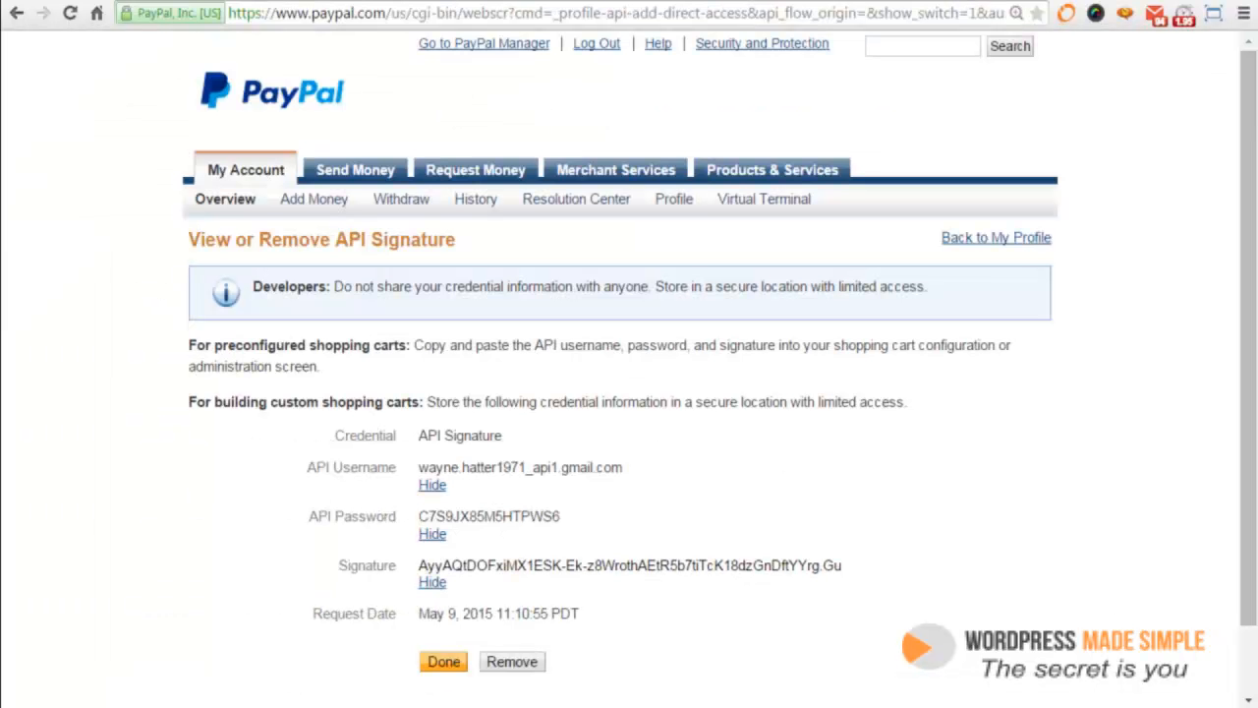
{"action": "left_click_drag", "start_coordinate": [627, 467], "coordinate": [428, 469]}
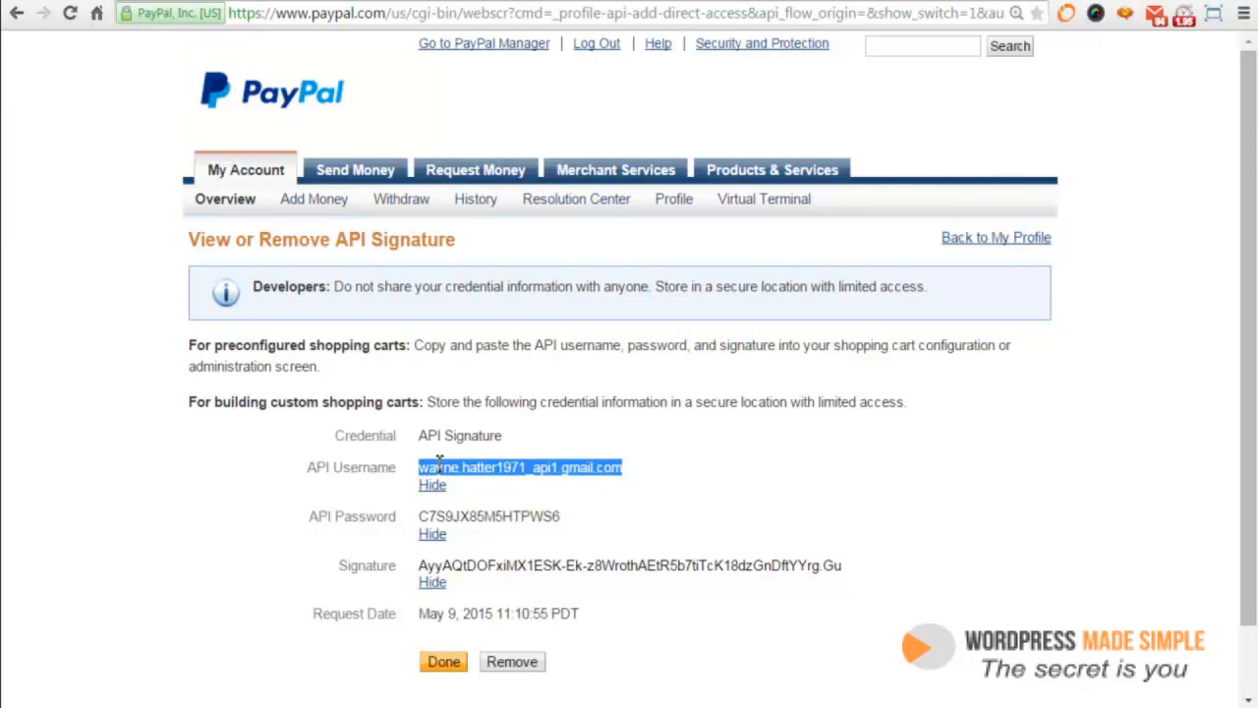
{"action": "right_click", "coordinate": [438, 462]}
{"action": "left_click", "coordinate": [462, 481]}
{"action": "key", "text": "ctrl+Tab"}
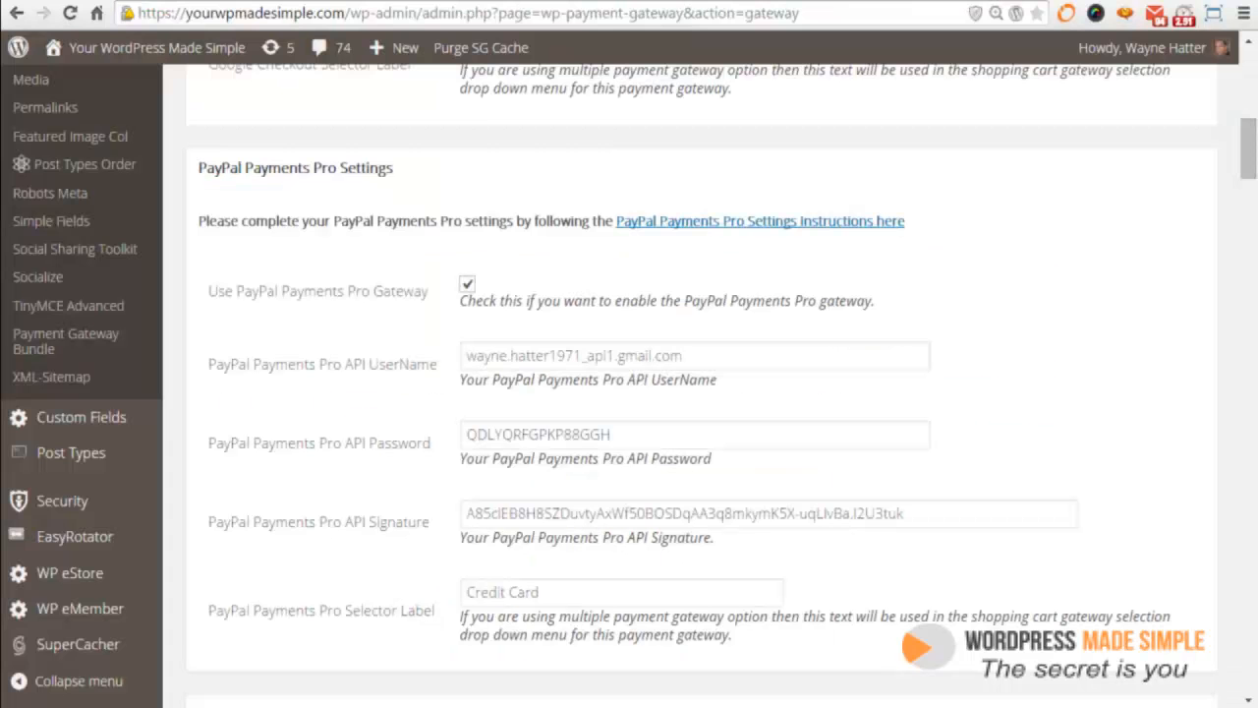
{"action": "left_click_drag", "start_coordinate": [209, 364], "coordinate": [429, 366]}
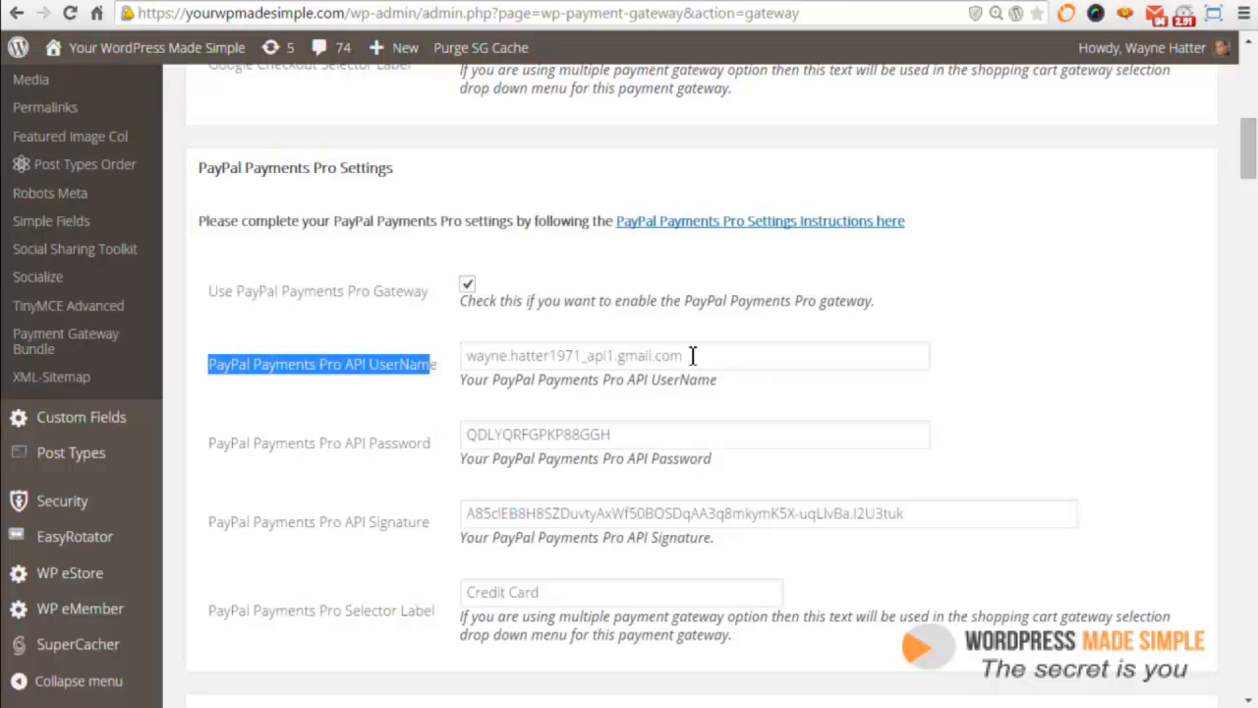
{"action": "left_click_drag", "start_coordinate": [691, 356], "coordinate": [440, 350]}
{"action": "right_click", "coordinate": [511, 354]}
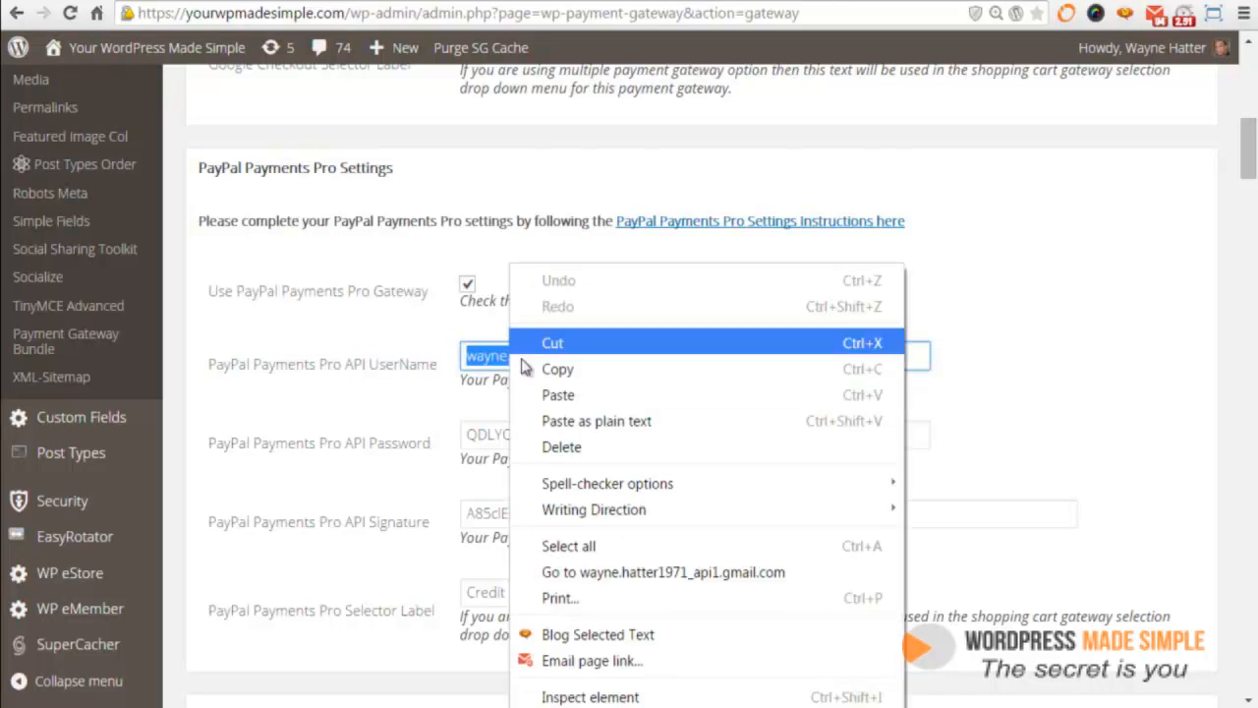
{"action": "left_click", "coordinate": [586, 393]}
{"action": "left_click", "coordinate": [418, 391]}
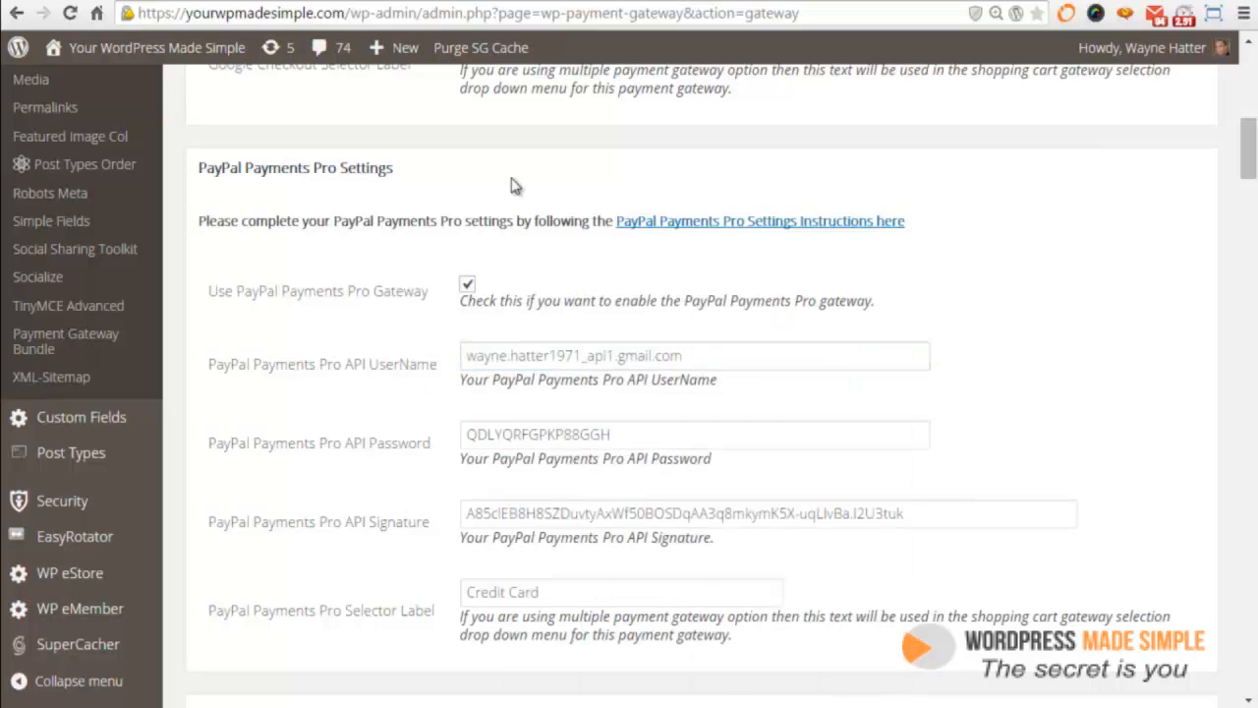
Step: Replace the PayPal Payments Pro API Password in WordPress with the API password copied from the PayPal page
{"action": "left_click_drag", "start_coordinate": [432, 451], "coordinate": [314, 455]}
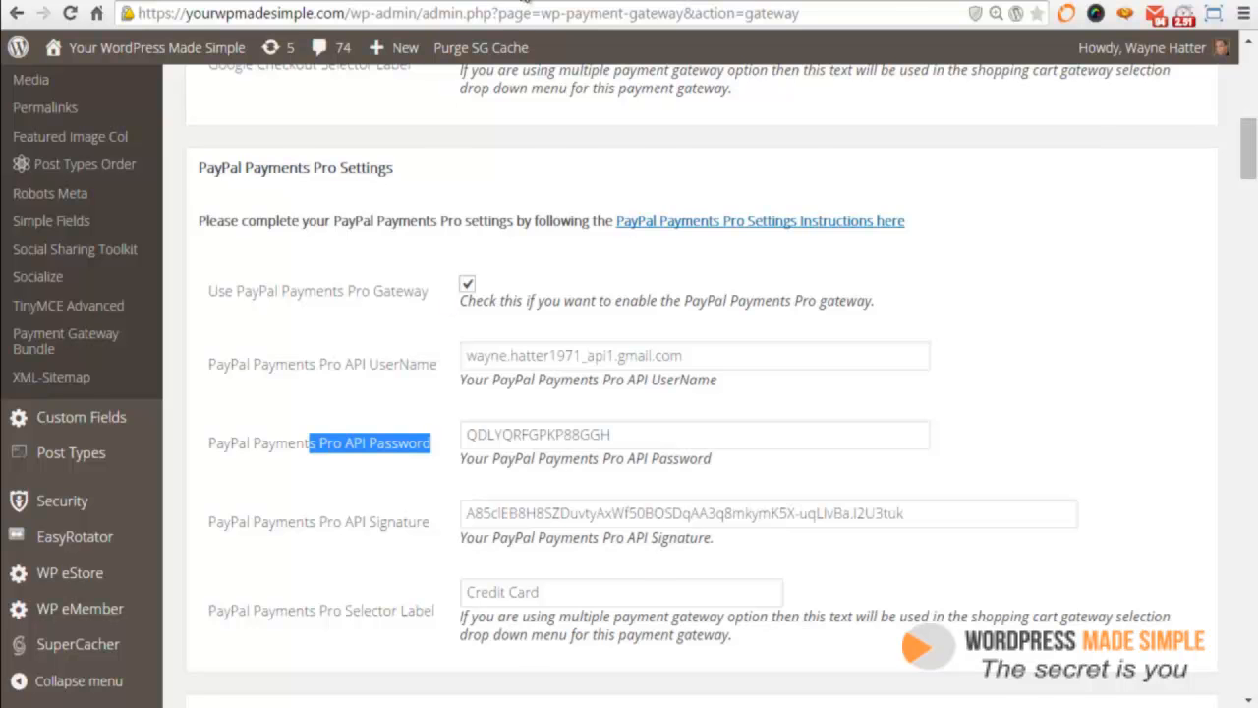
{"action": "left_click", "coordinate": [522, 0]}
{"action": "left_click_drag", "start_coordinate": [565, 529], "coordinate": [426, 527]}
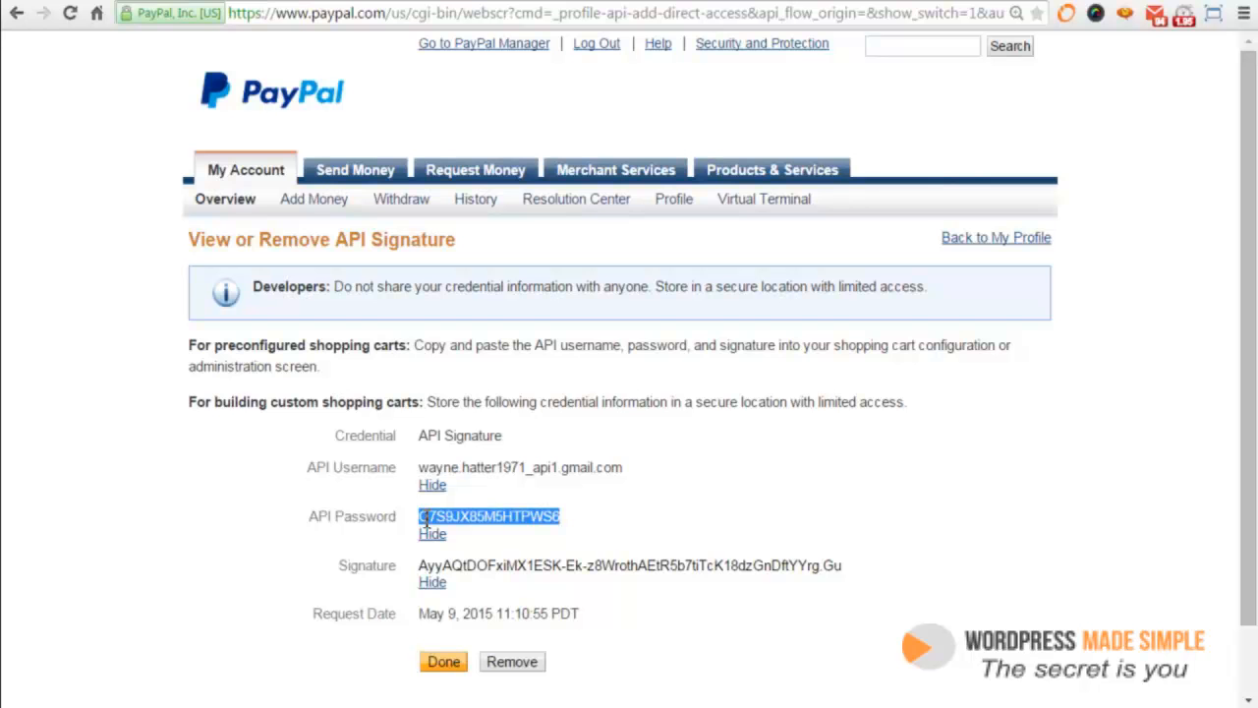
{"action": "right_click", "coordinate": [442, 514]}
{"action": "left_click", "coordinate": [485, 530]}
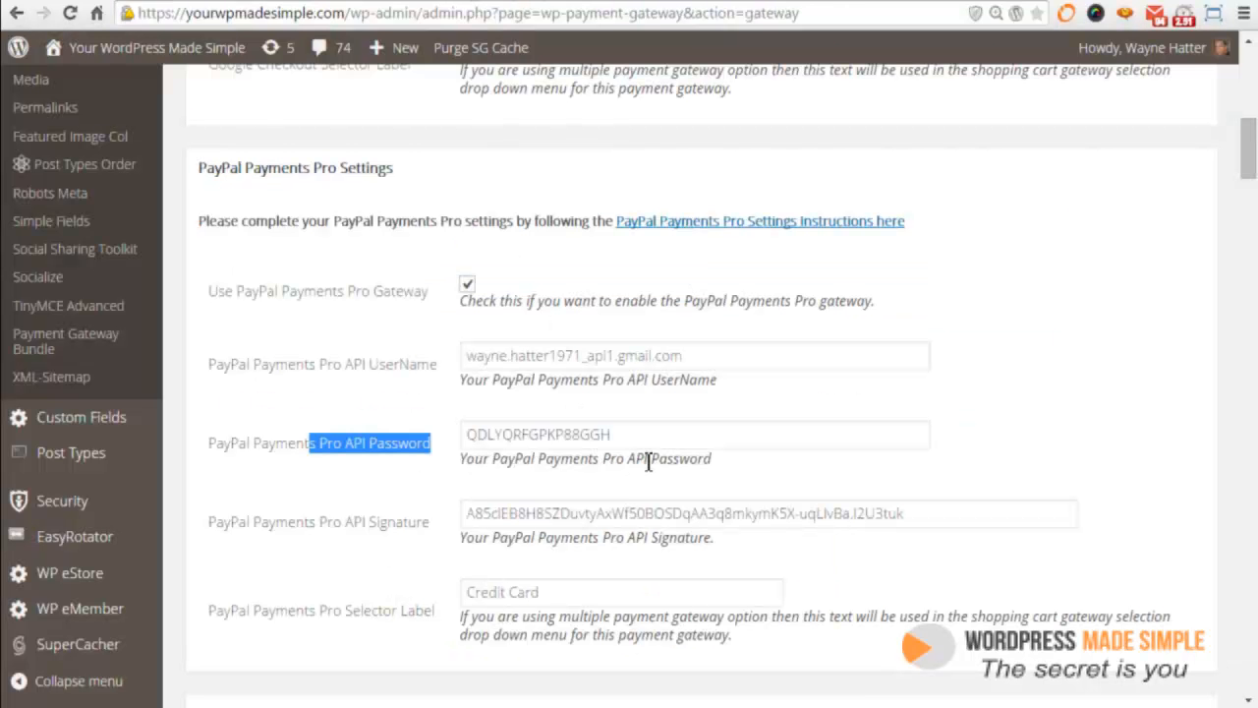
{"action": "left_click_drag", "start_coordinate": [611, 435], "coordinate": [442, 445]}
{"action": "right_click", "coordinate": [531, 446]}
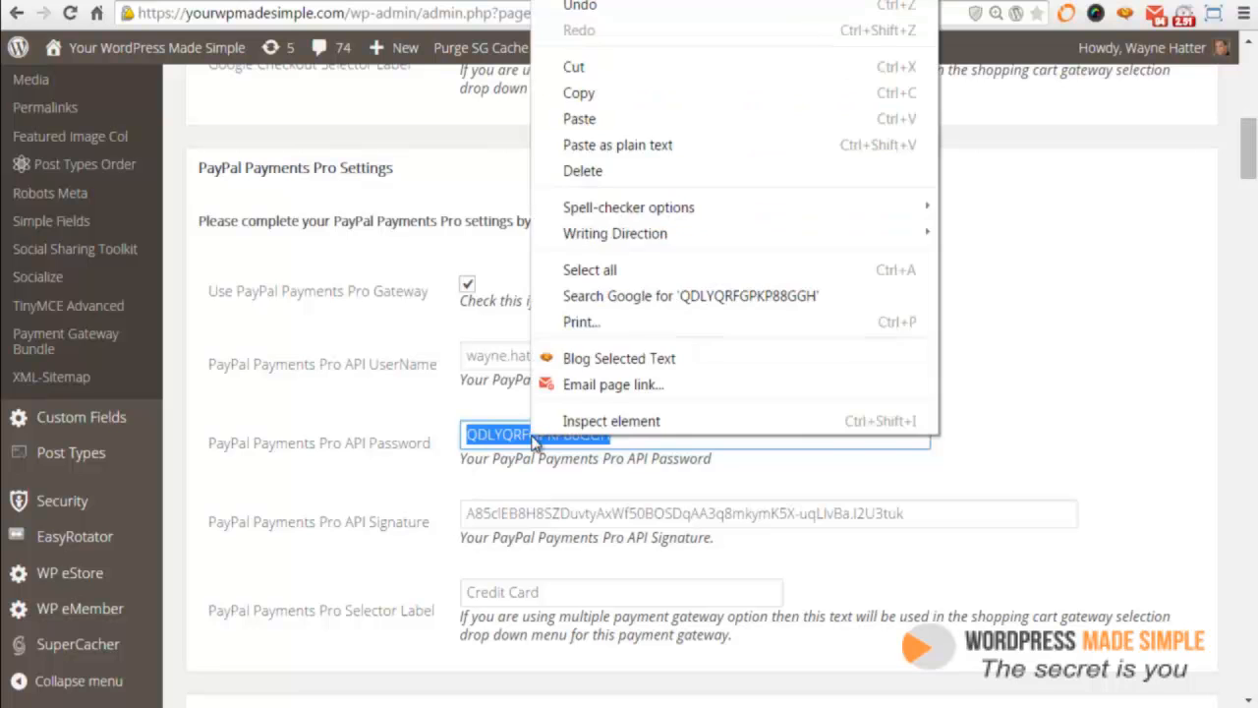
{"action": "left_click", "coordinate": [604, 145]}
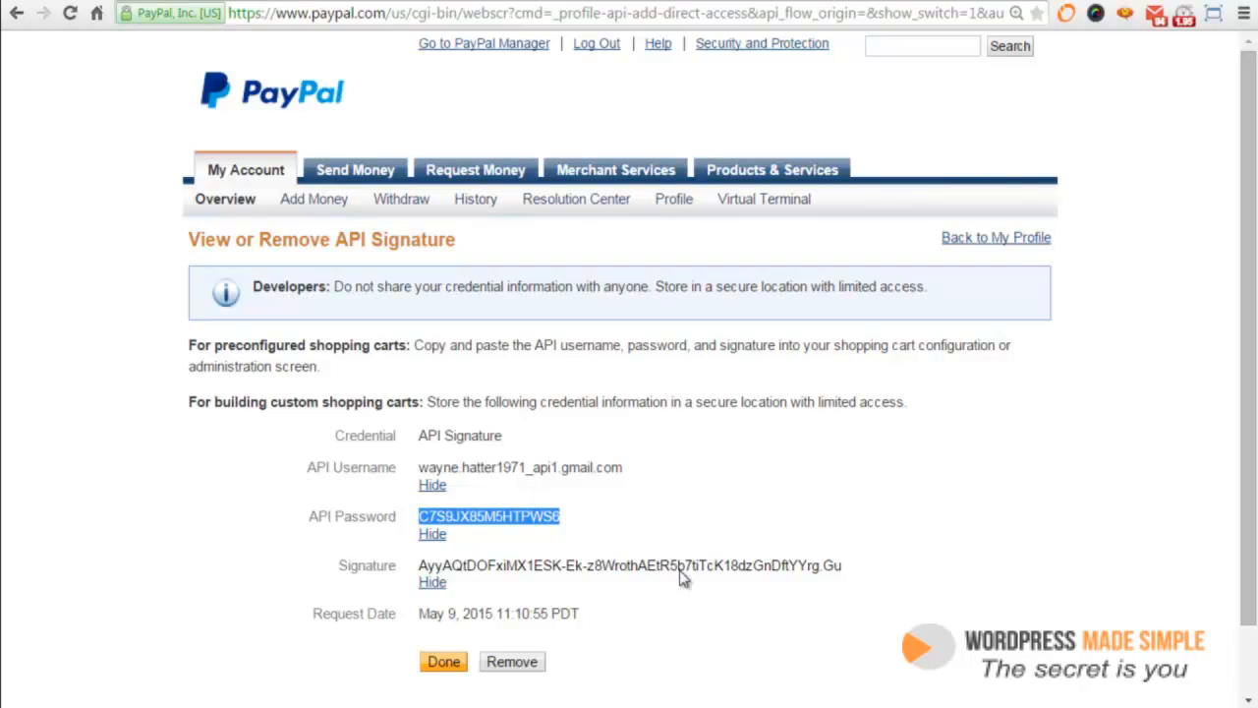
Step: Replace the PayPal Payments Pro API Signature in WordPress with the signature copied from the PayPal page
{"action": "triple_click", "coordinate": [683, 570]}
{"action": "right_click", "coordinate": [683, 570]}
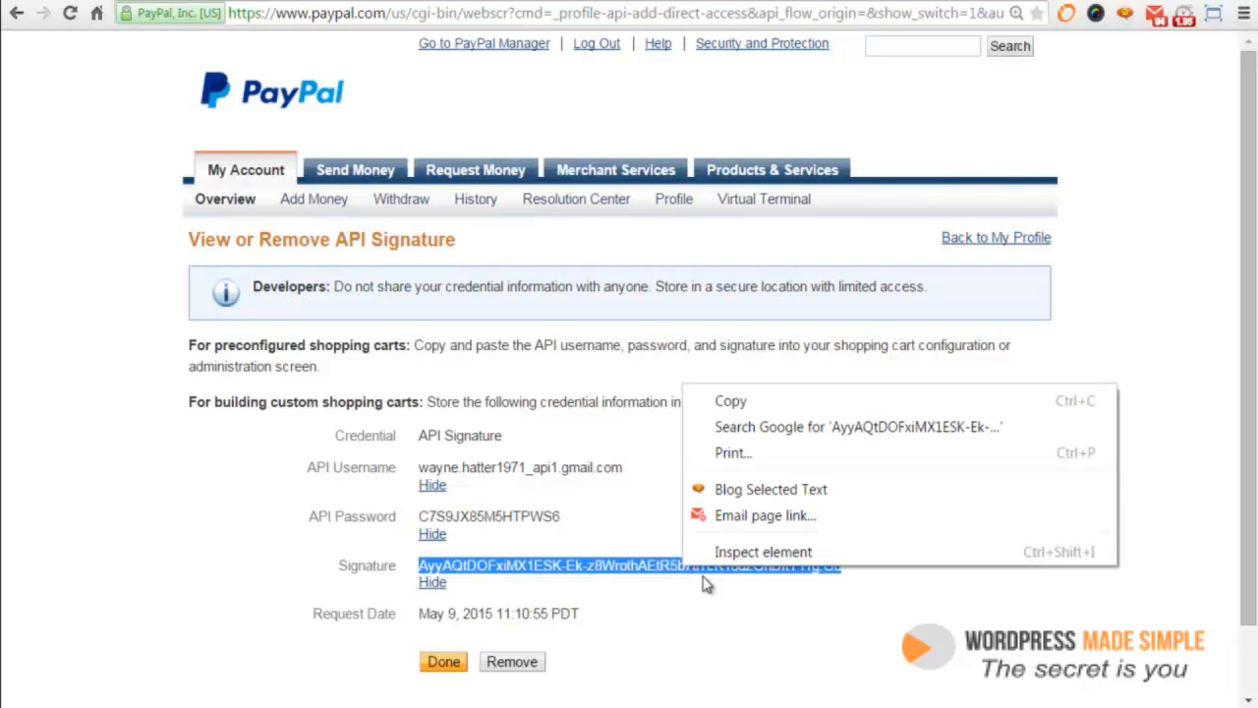
{"action": "left_click", "coordinate": [742, 402]}
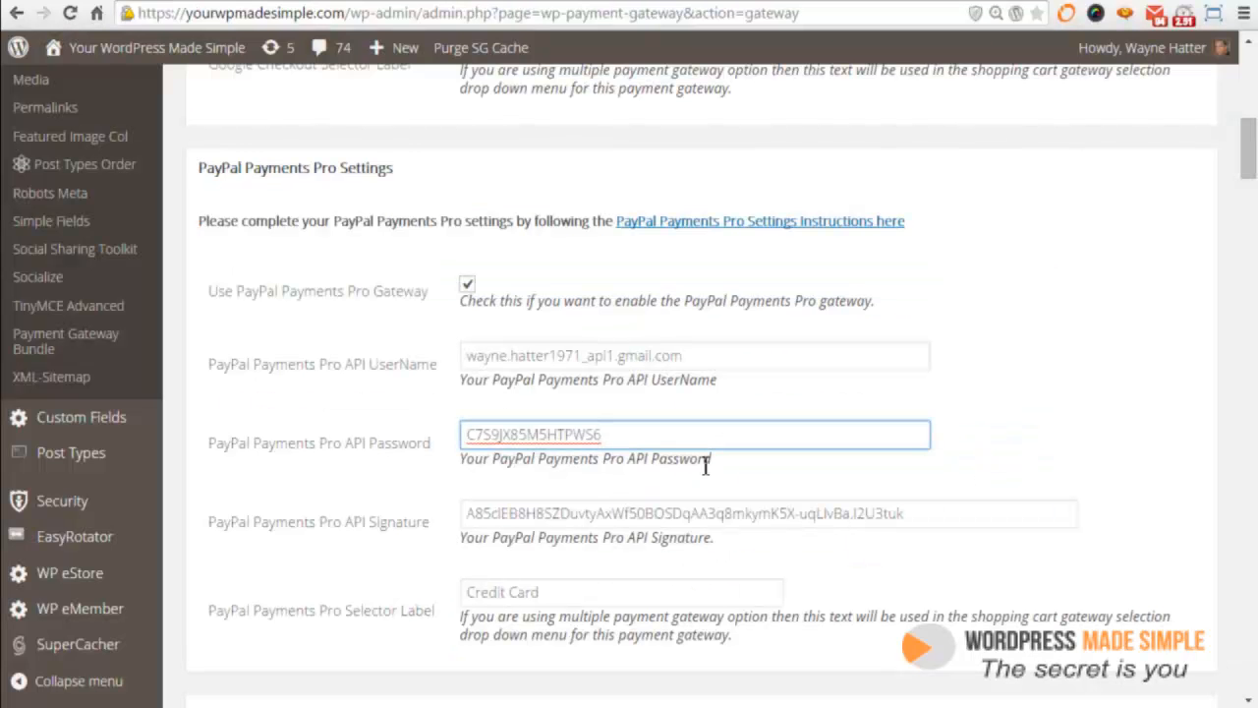
{"action": "left_click_drag", "start_coordinate": [903, 512], "coordinate": [371, 504]}
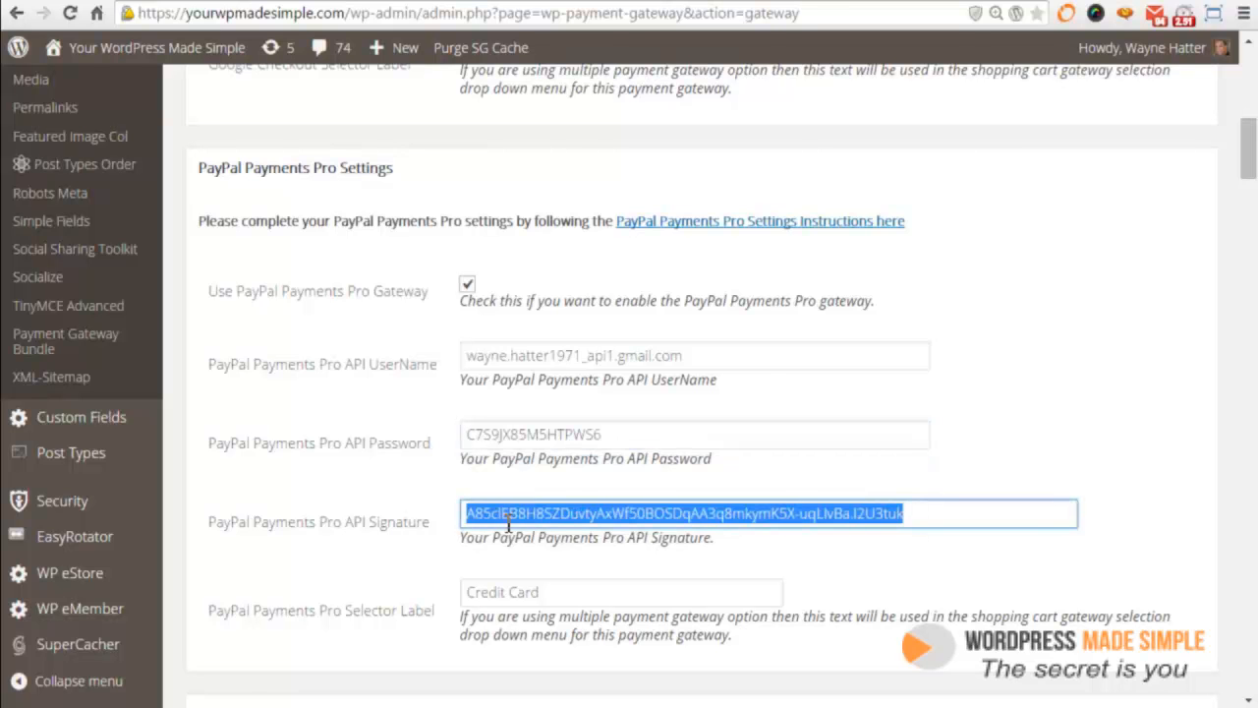
{"action": "right_click", "coordinate": [508, 526]}
{"action": "left_click", "coordinate": [553, 199]}
{"action": "left_click", "coordinate": [405, 491]}
Step: Save the updated gateway settings of WP Payment Gateway Bundle
{"action": "scroll", "coordinate": [407, 492], "scroll_direction": "down", "scroll_amount": 2}
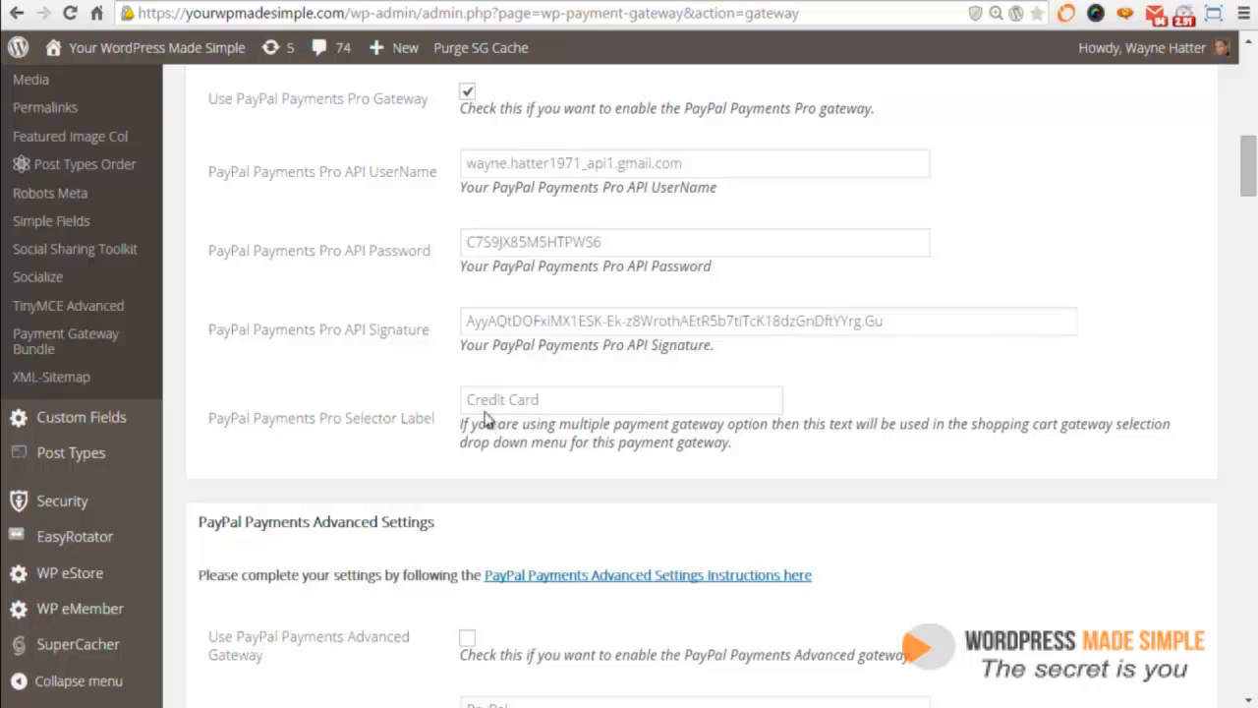
{"action": "scroll", "coordinate": [378, 390], "scroll_direction": "down", "scroll_amount": 1}
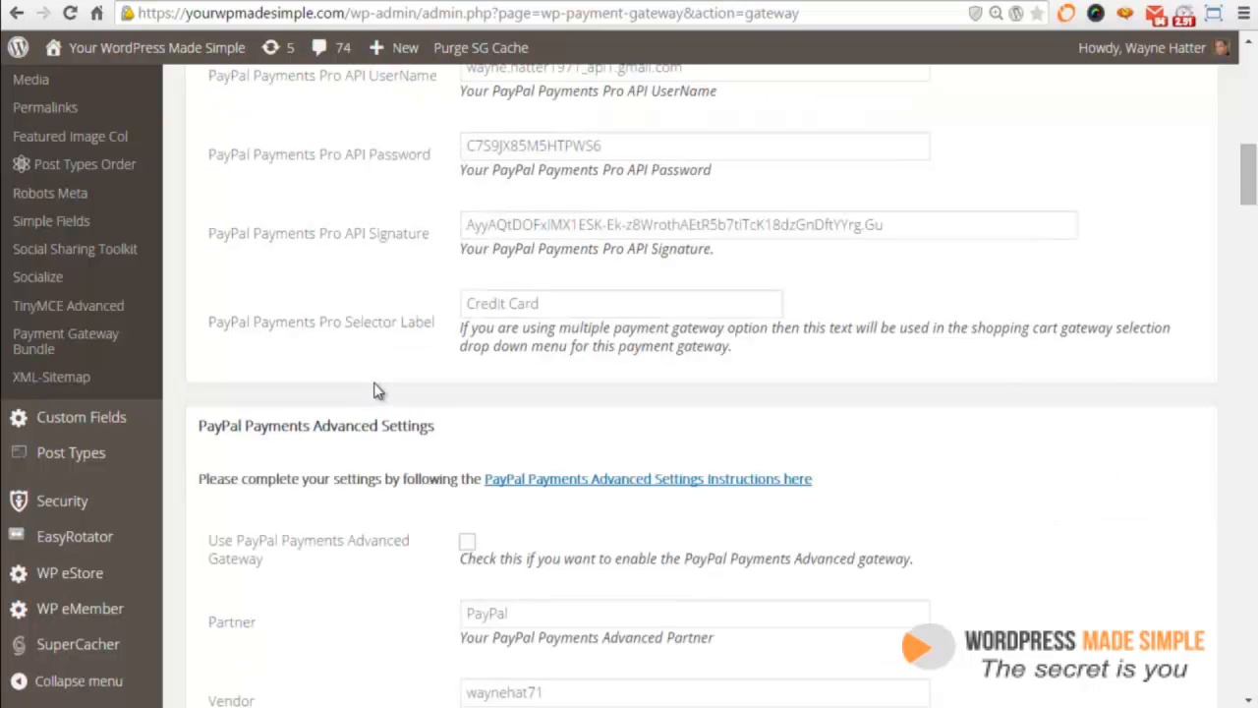
{"action": "left_click_drag", "start_coordinate": [1246, 192], "coordinate": [1246, 687]}
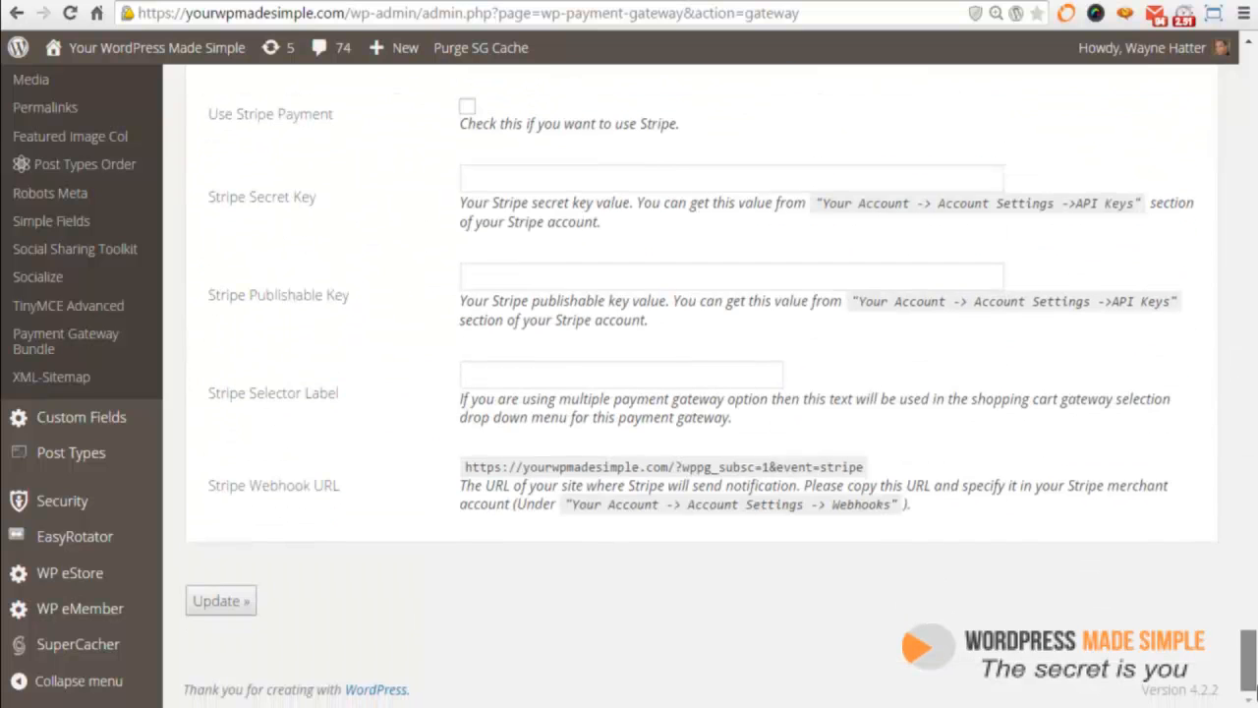
{"action": "left_click", "coordinate": [219, 607]}
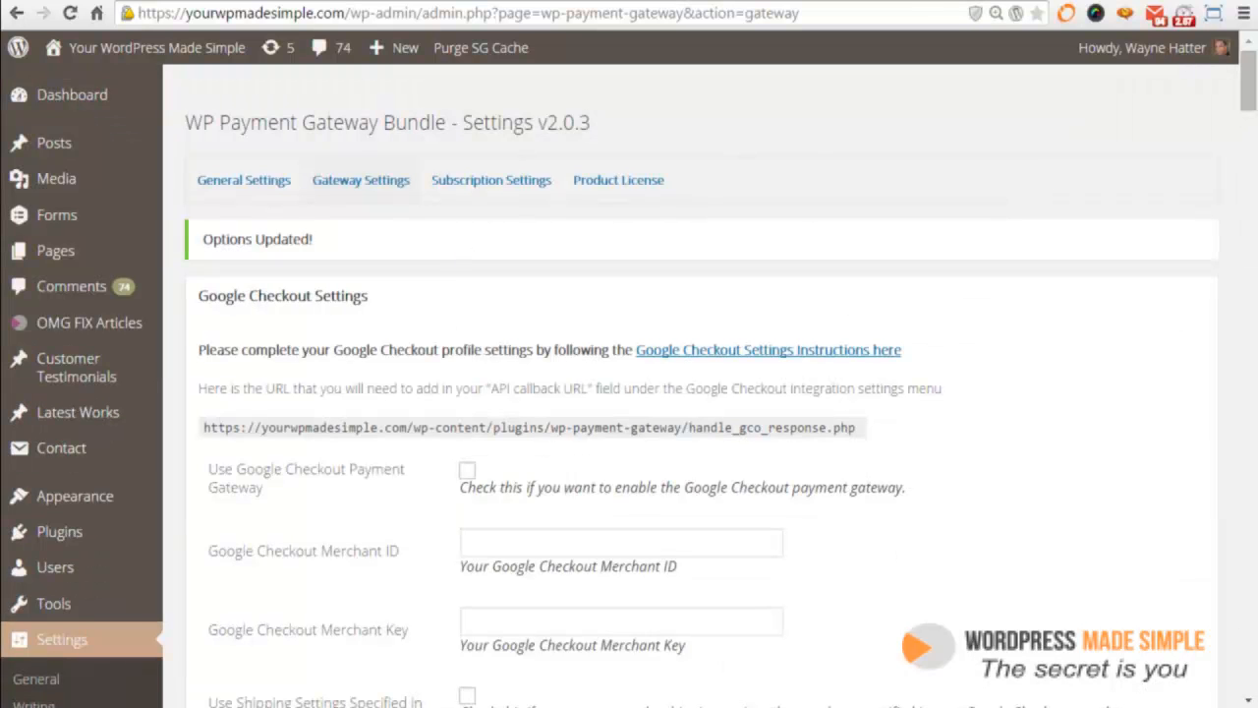
Step: Switch to the WP eStore settings page and open its payment gateway settings
{"action": "left_click", "coordinate": [515, 1]}
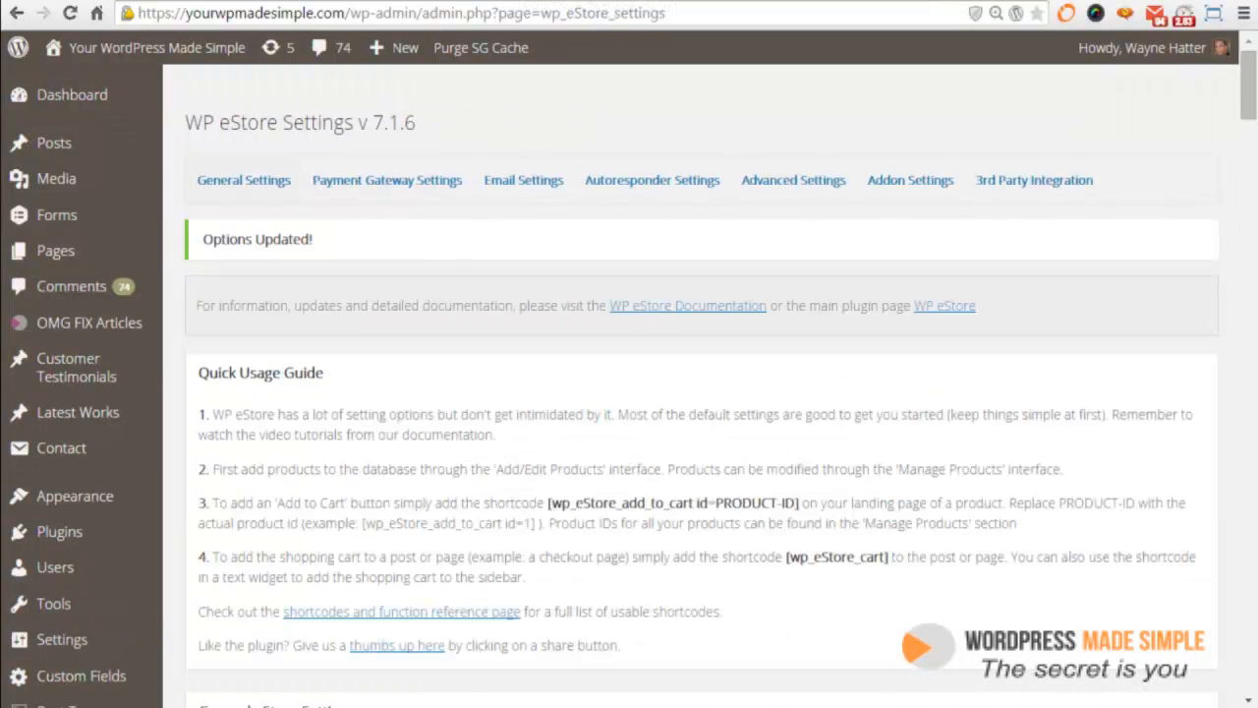
{"action": "left_click_drag", "start_coordinate": [188, 122], "coordinate": [357, 125]}
{"action": "scroll", "coordinate": [231, 187], "scroll_direction": "down", "scroll_amount": 5}
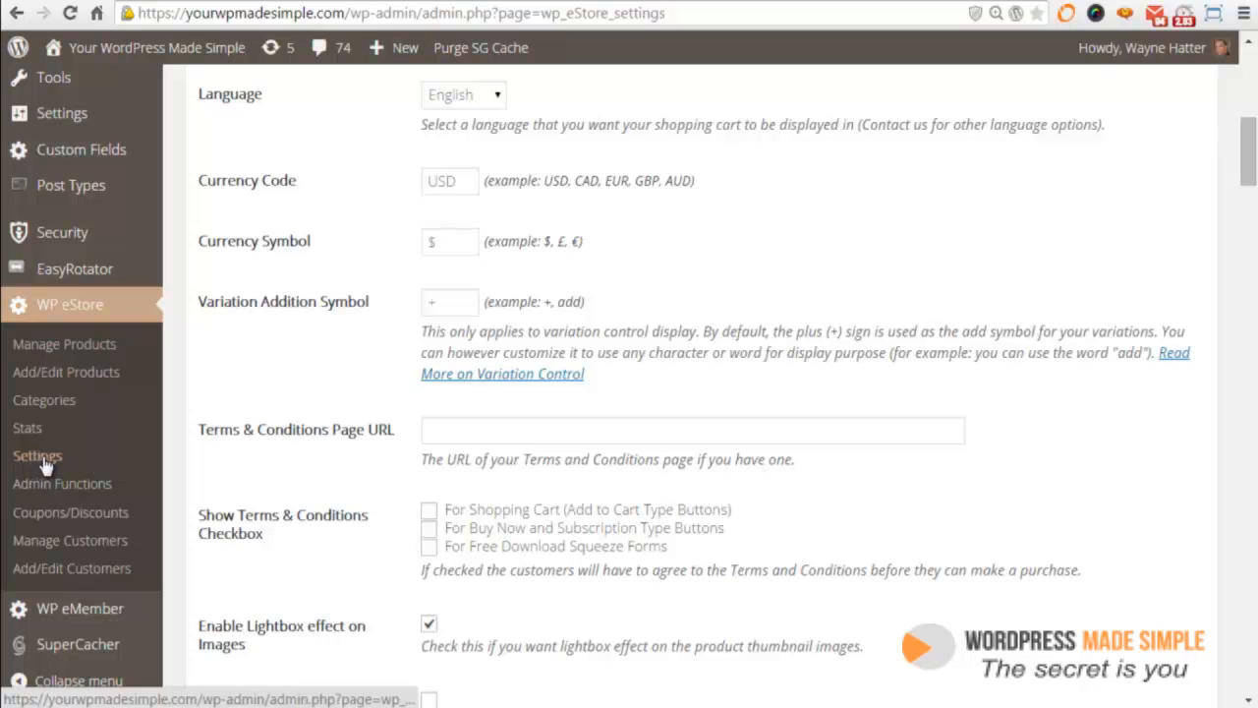
{"action": "scroll", "coordinate": [344, 300], "scroll_direction": "up", "scroll_amount": 5}
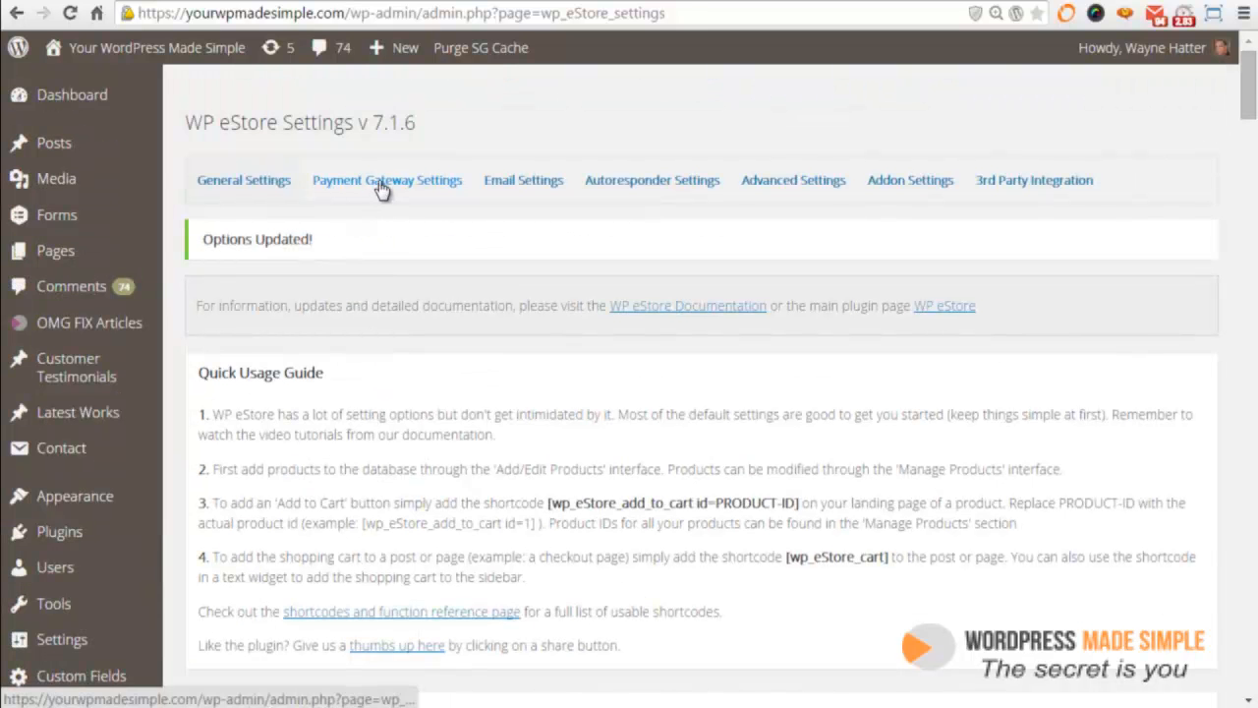
{"action": "left_click", "coordinate": [381, 190]}
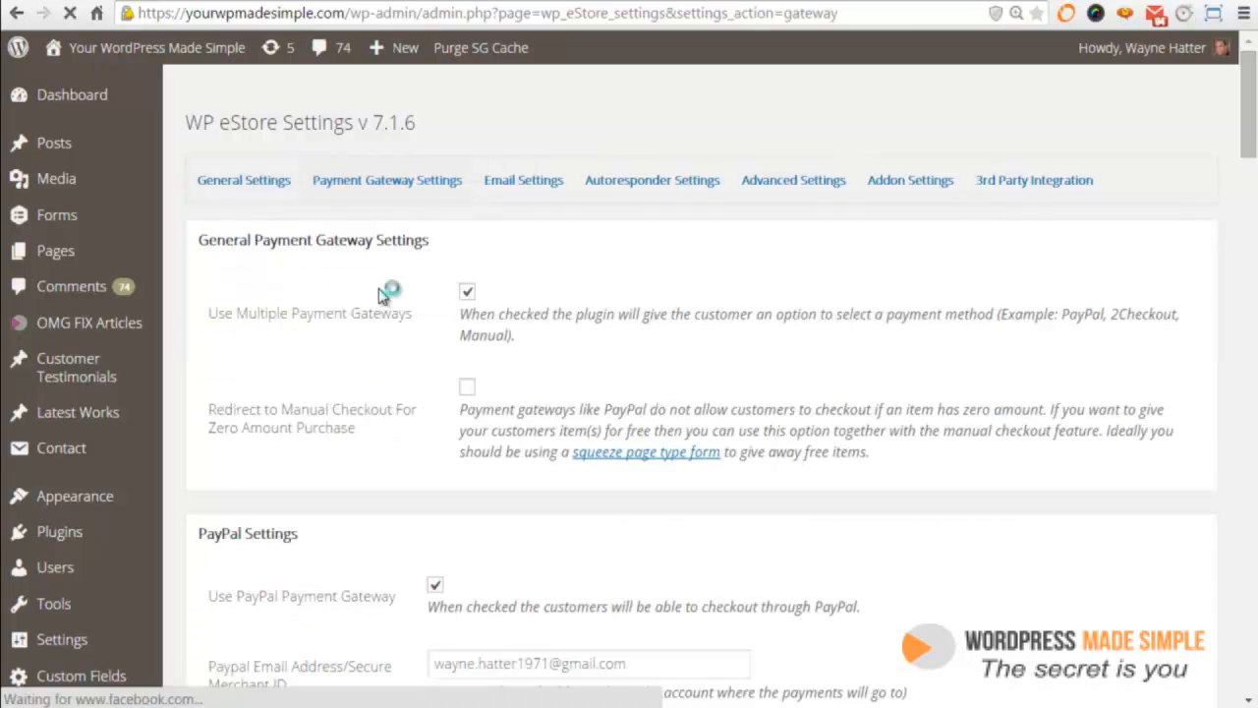
Step: Make sure the Use Multiple Payment Gateways and Use PayPal Payment Gateway options are enabled for WP eStore
{"action": "triple_click", "coordinate": [467, 293]}
{"action": "left_click", "coordinate": [467, 293]}
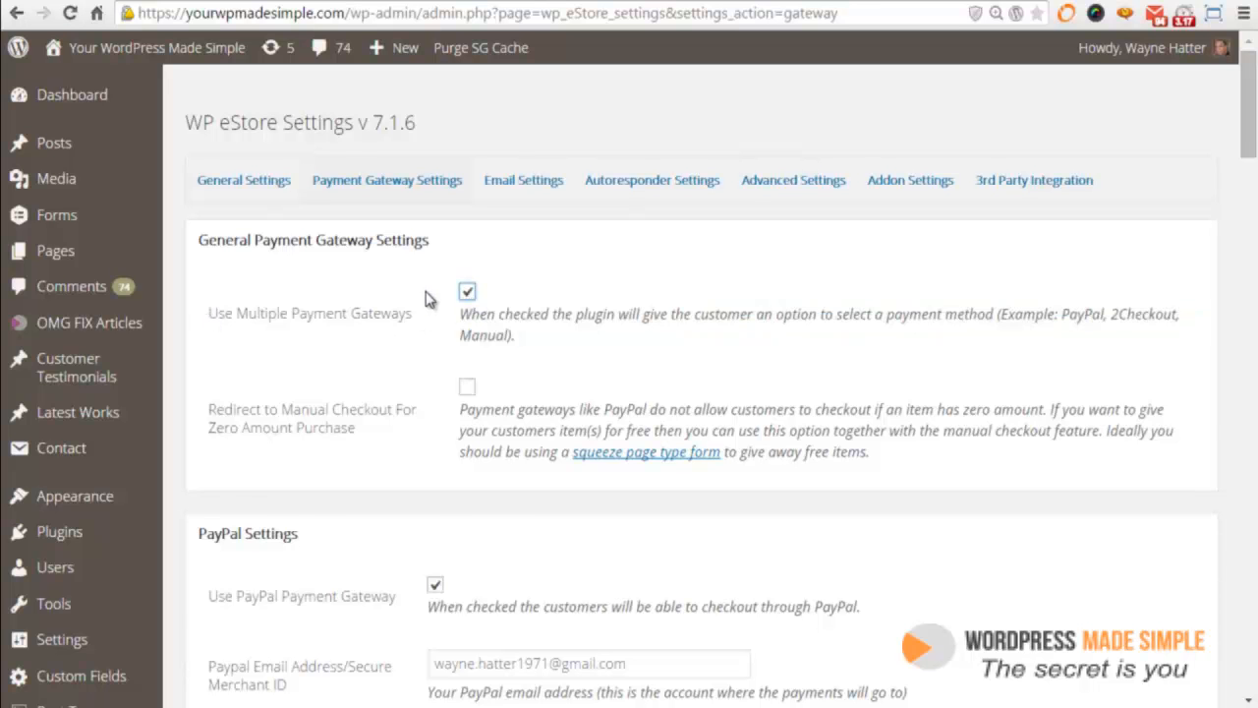
{"action": "scroll", "coordinate": [430, 297], "scroll_direction": "down", "scroll_amount": 2}
{"action": "left_click", "coordinate": [433, 392]}
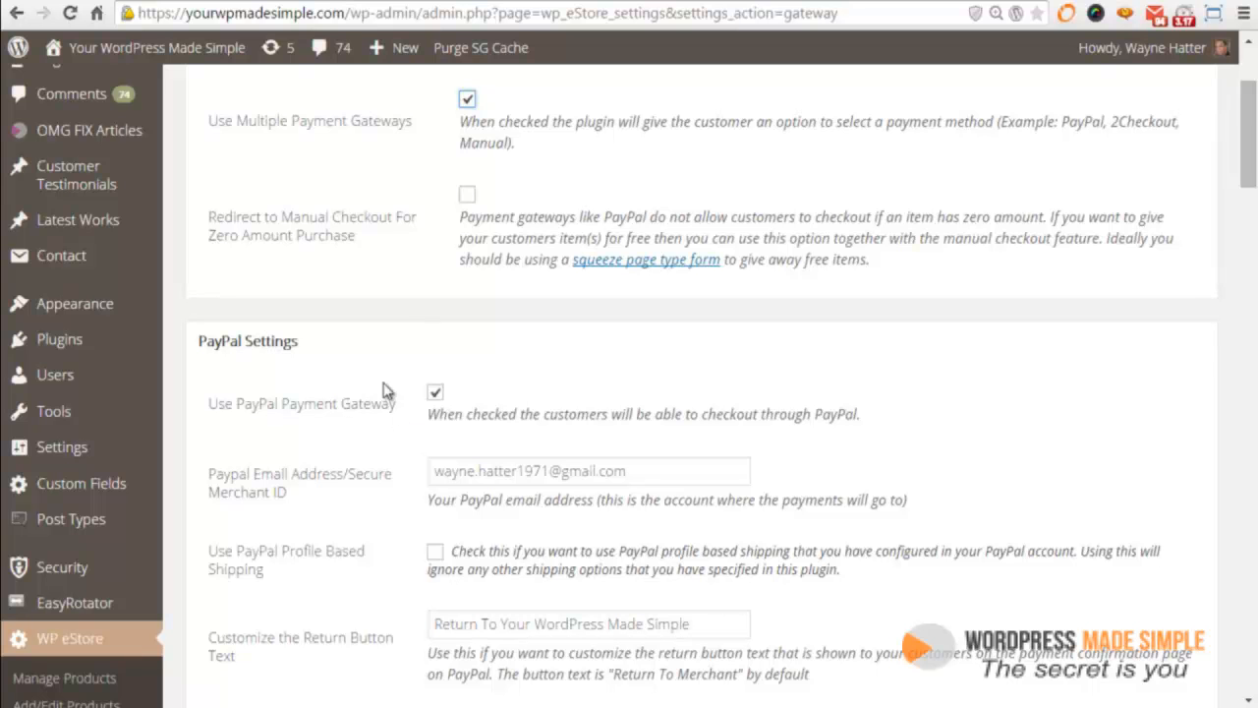
{"action": "scroll", "coordinate": [432, 187], "scroll_direction": "up", "scroll_amount": 1}
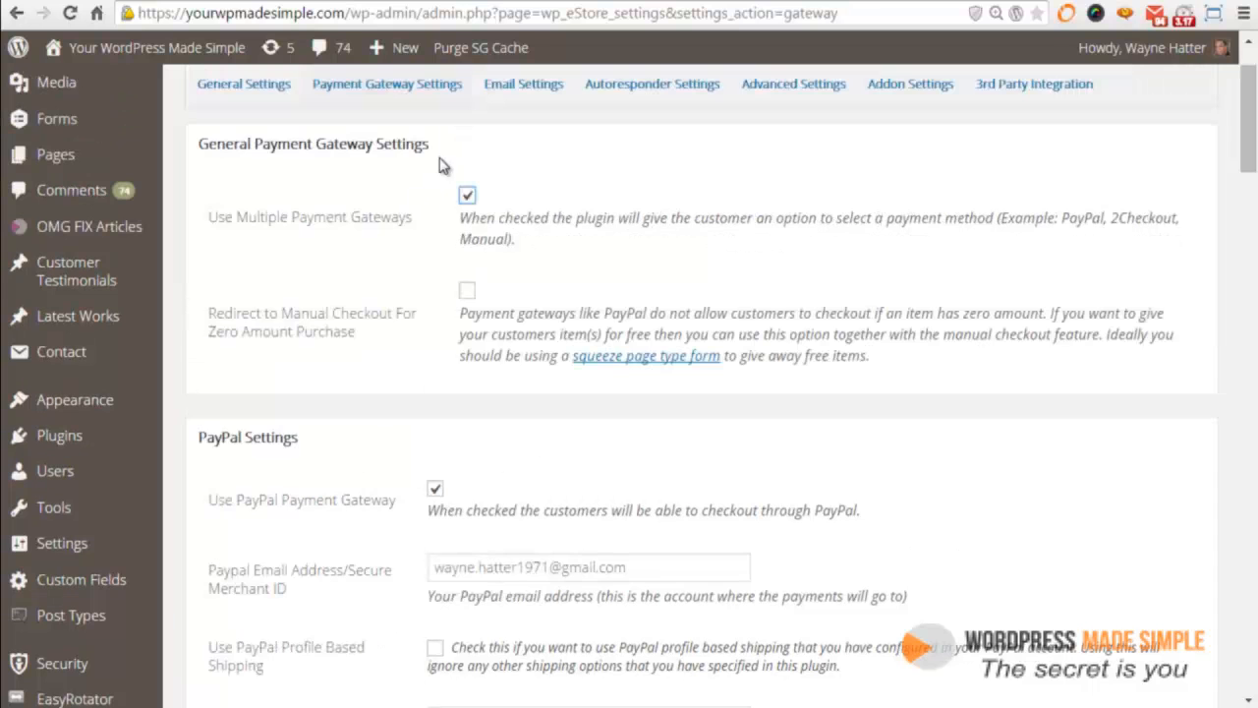
Step: Save the WP eStore payment gateway settings
{"action": "scroll", "coordinate": [439, 215], "scroll_direction": "down", "scroll_amount": 20}
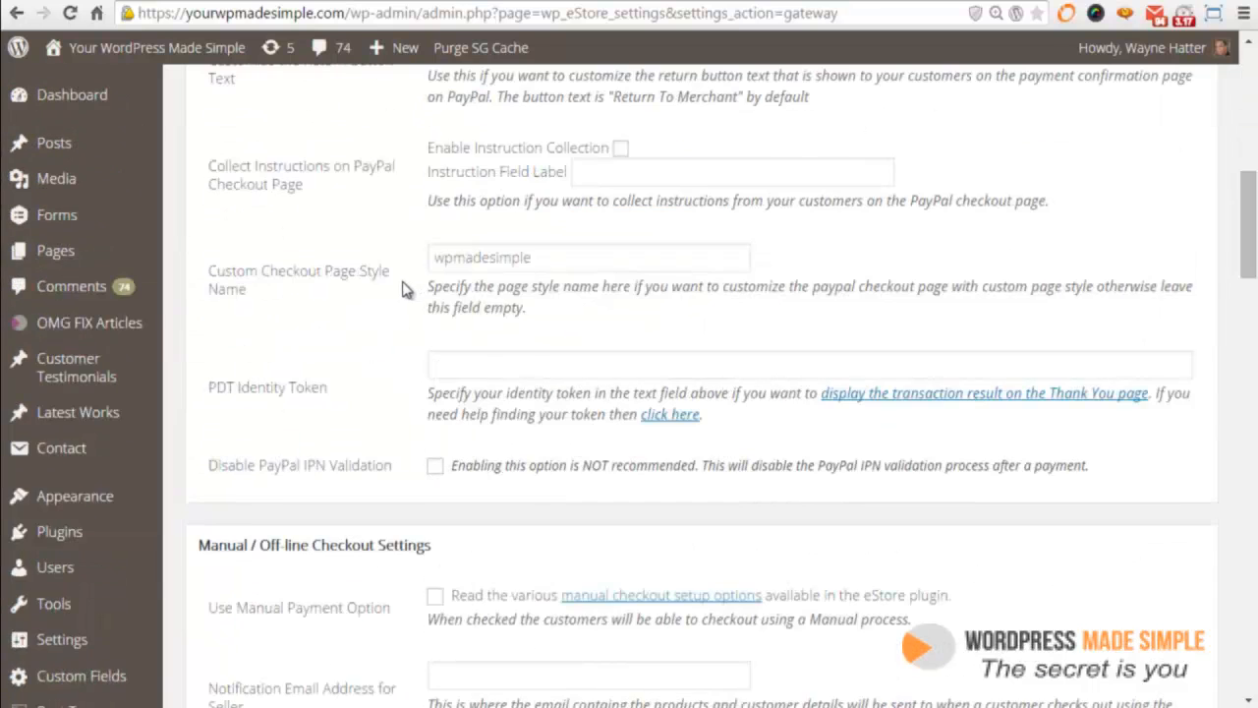
{"action": "scroll", "coordinate": [391, 308], "scroll_direction": "down", "scroll_amount": 15}
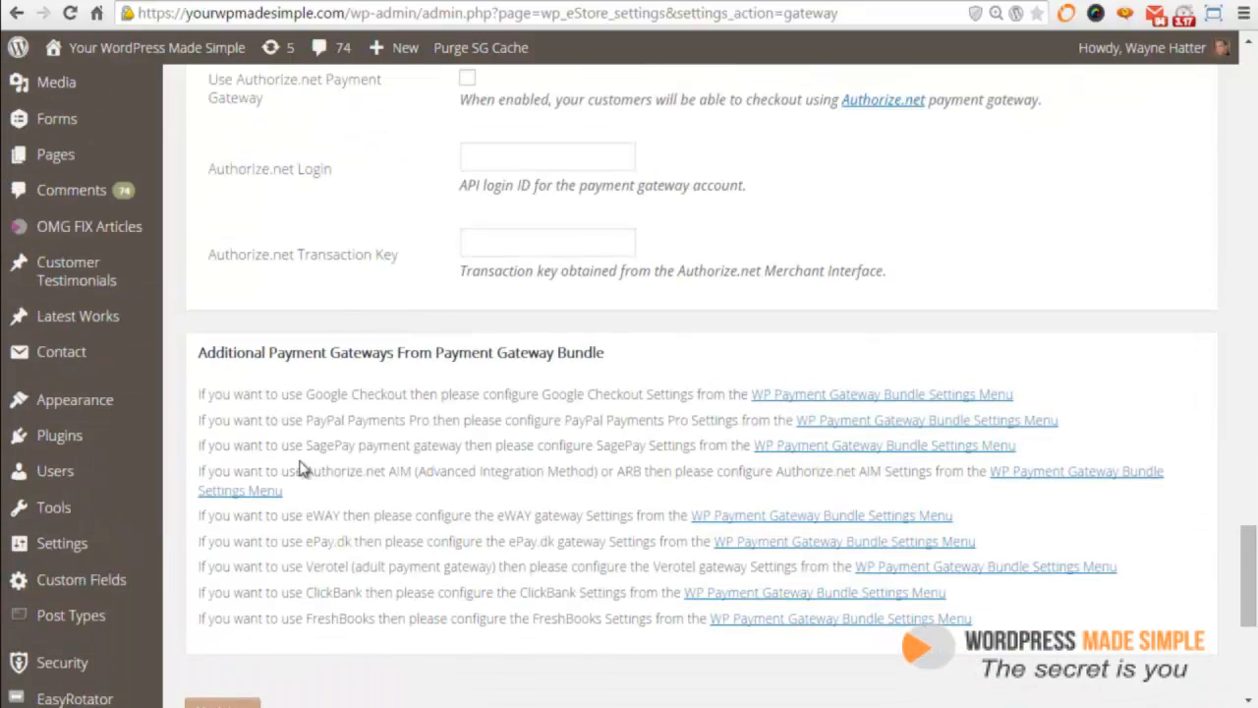
{"action": "scroll", "coordinate": [305, 470], "scroll_direction": "down", "scroll_amount": 5}
{"action": "left_click", "coordinate": [224, 284]}
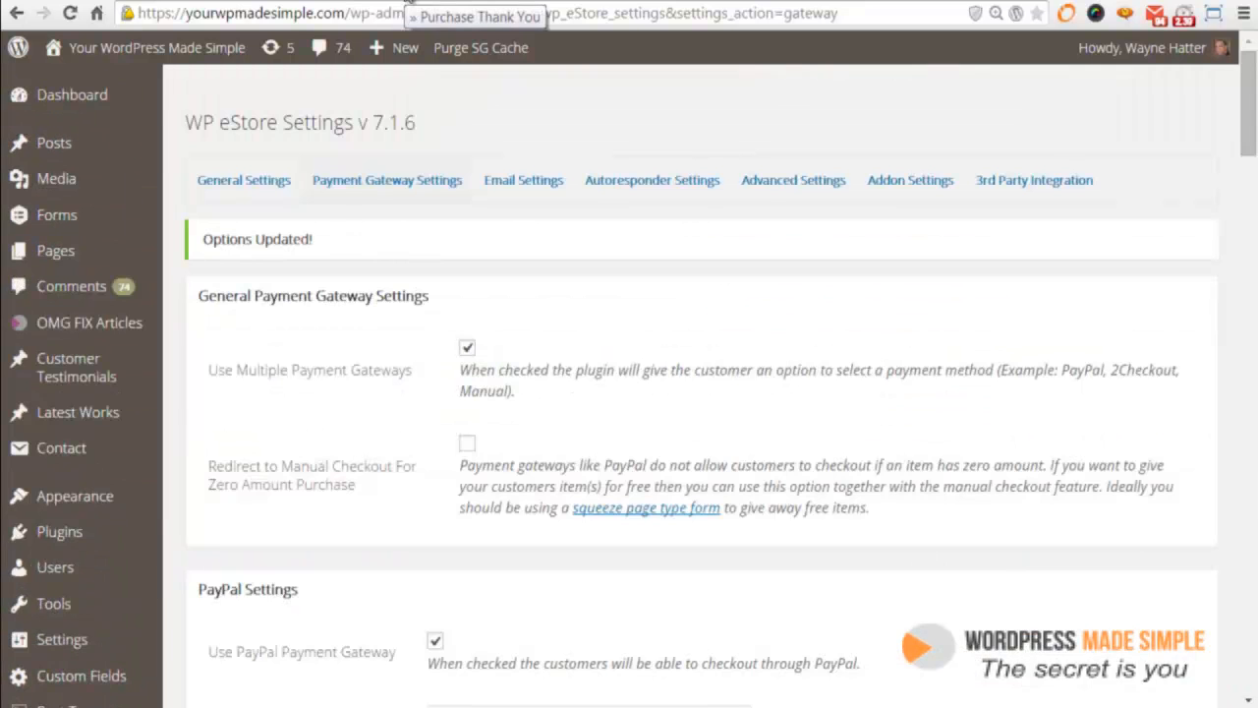
Step: Switch to the Purchase Thank You page and go back through its history to the Paypal Pro Product page
{"action": "left_click", "coordinate": [417, 3]}
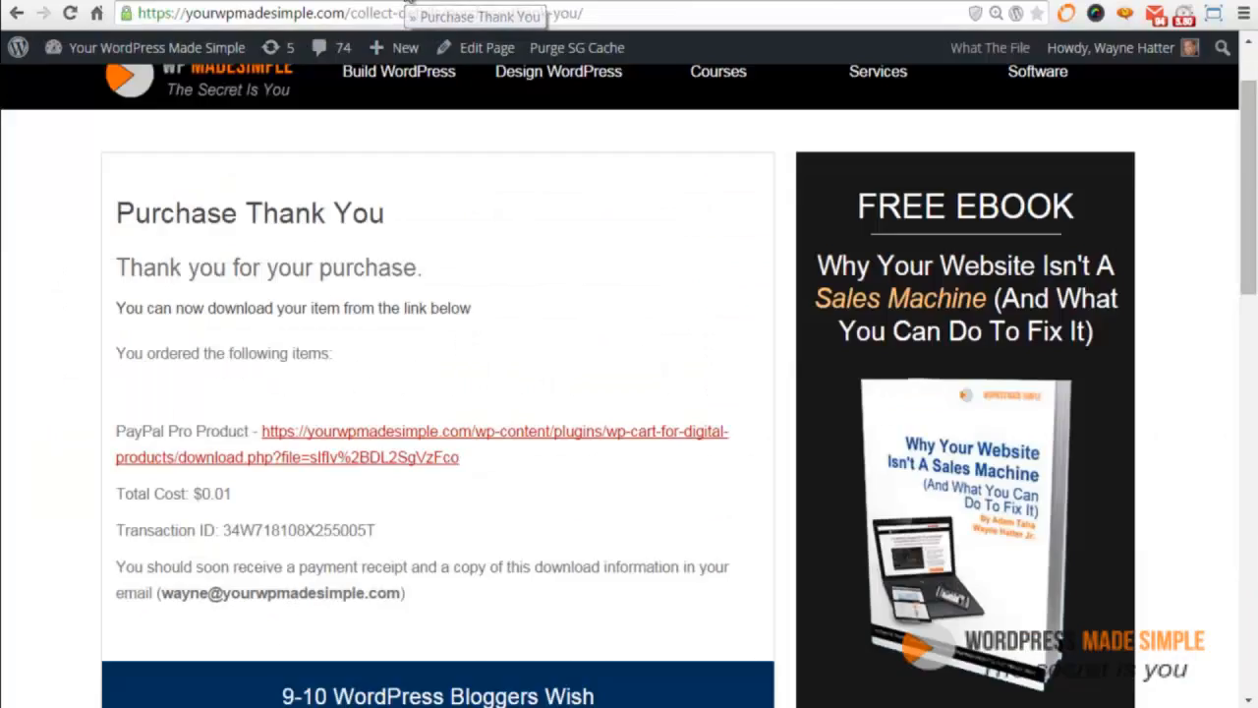
{"action": "right_click", "coordinate": [17, 14]}
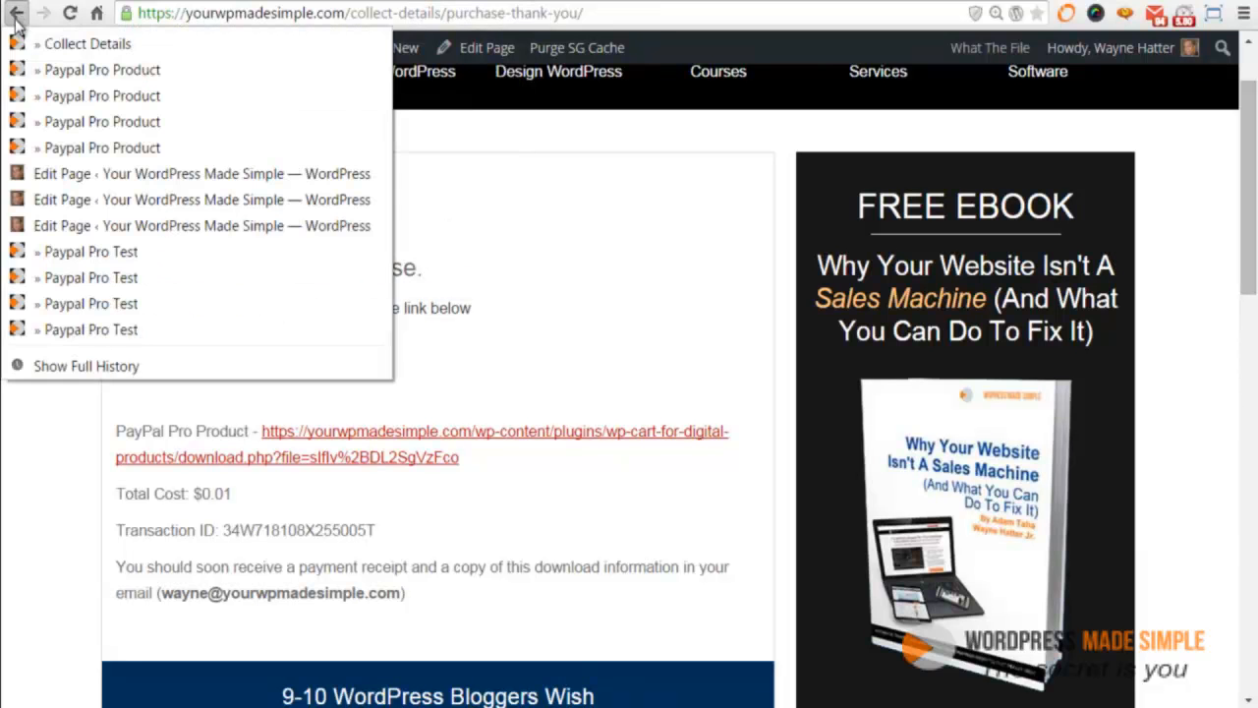
{"action": "left_click", "coordinate": [89, 121]}
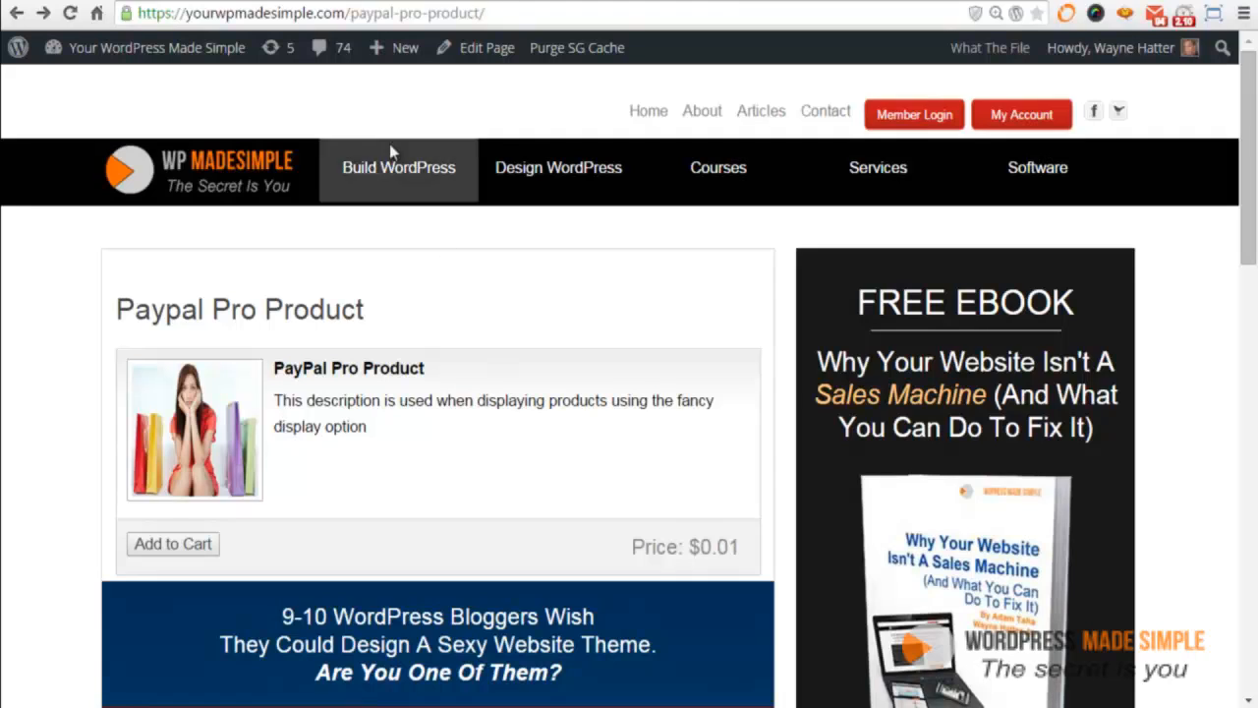
Step: Reload the Paypal Pro Product page and add the PayPal Pro Product to the cart
{"action": "left_click", "coordinate": [501, 20]}
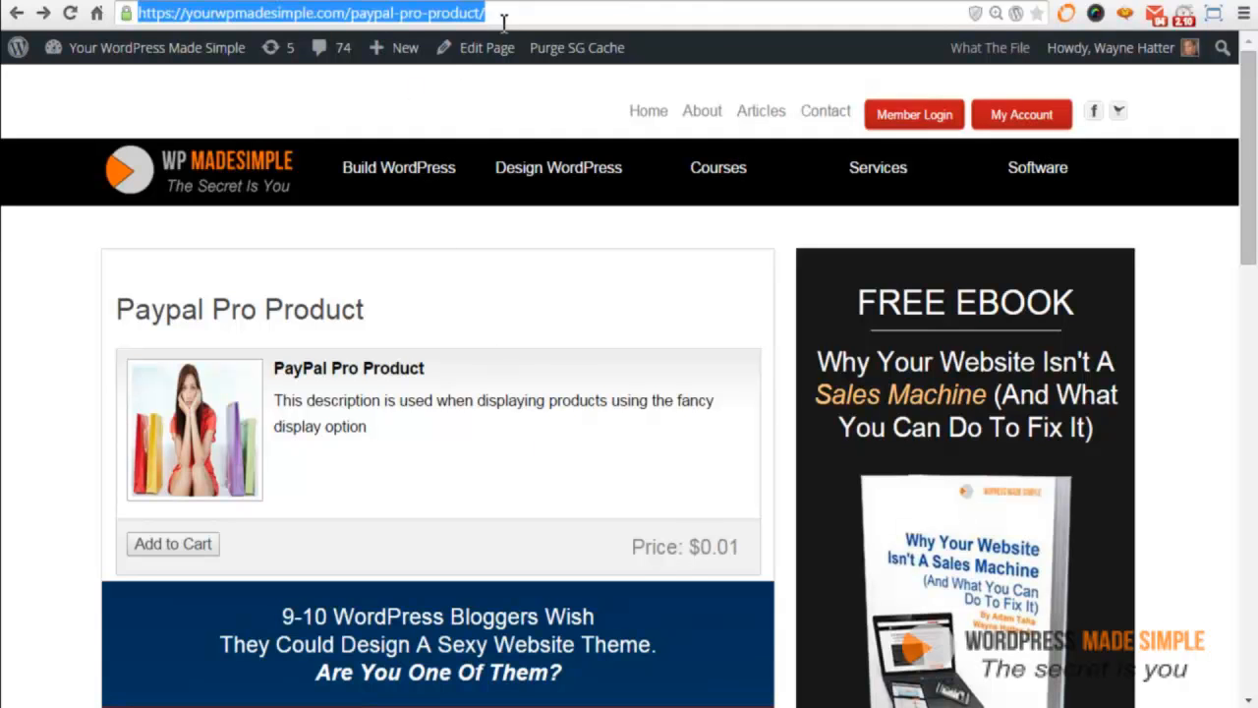
{"action": "key", "text": "Return"}
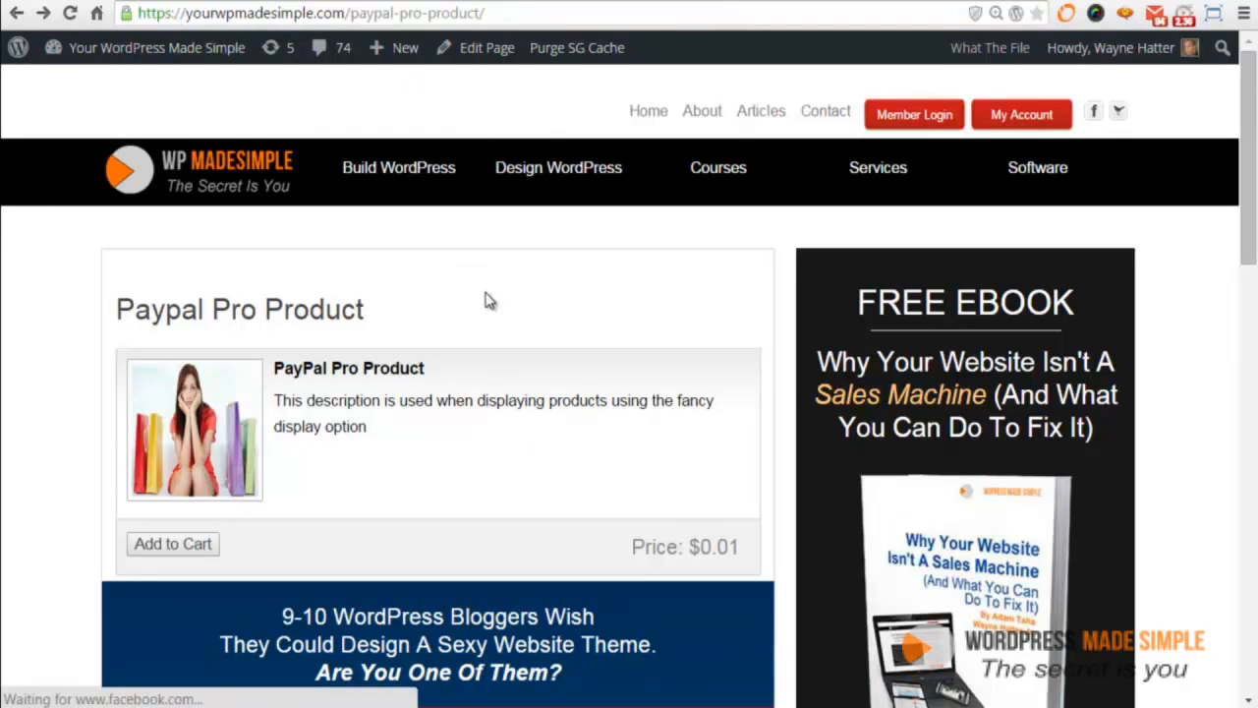
{"action": "scroll", "coordinate": [487, 301], "scroll_direction": "down", "scroll_amount": 2}
{"action": "left_click", "coordinate": [175, 354]}
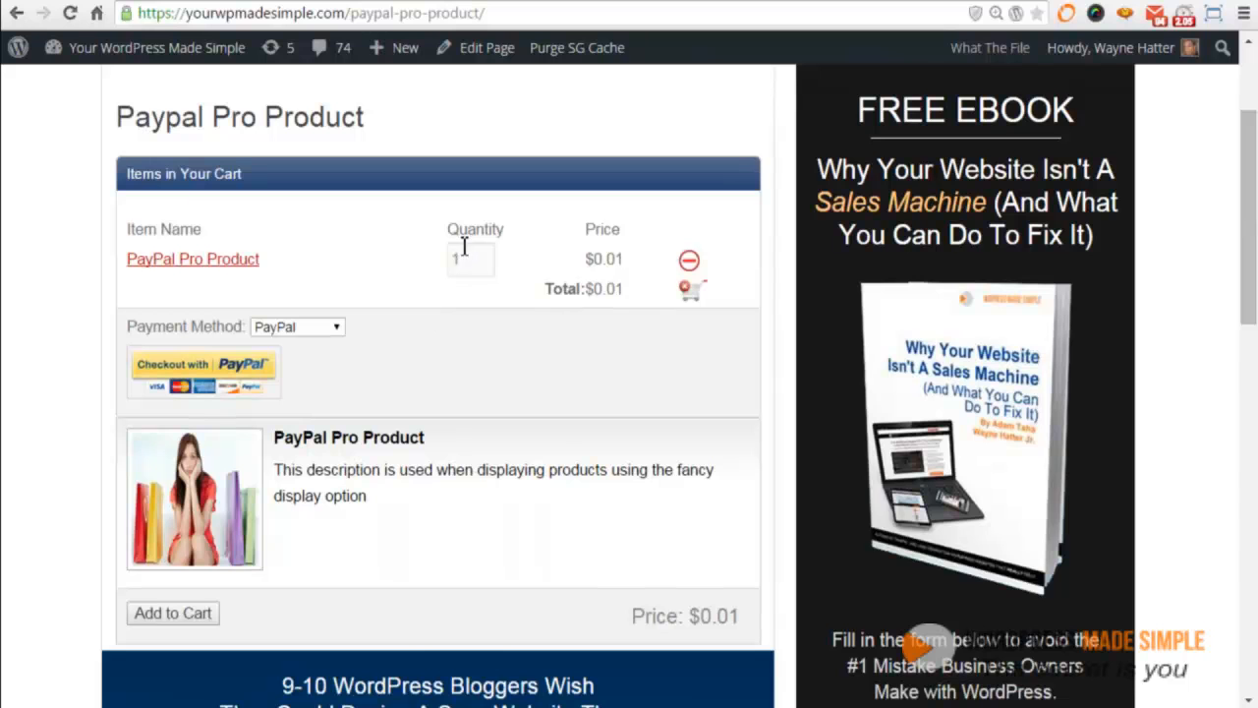
Step: Choose PayPal as the cart's payment method, check out, and go to the password field on the PayPal payment page
{"action": "scroll", "coordinate": [393, 278], "scroll_direction": "down", "scroll_amount": 1}
{"action": "left_click", "coordinate": [331, 234]}
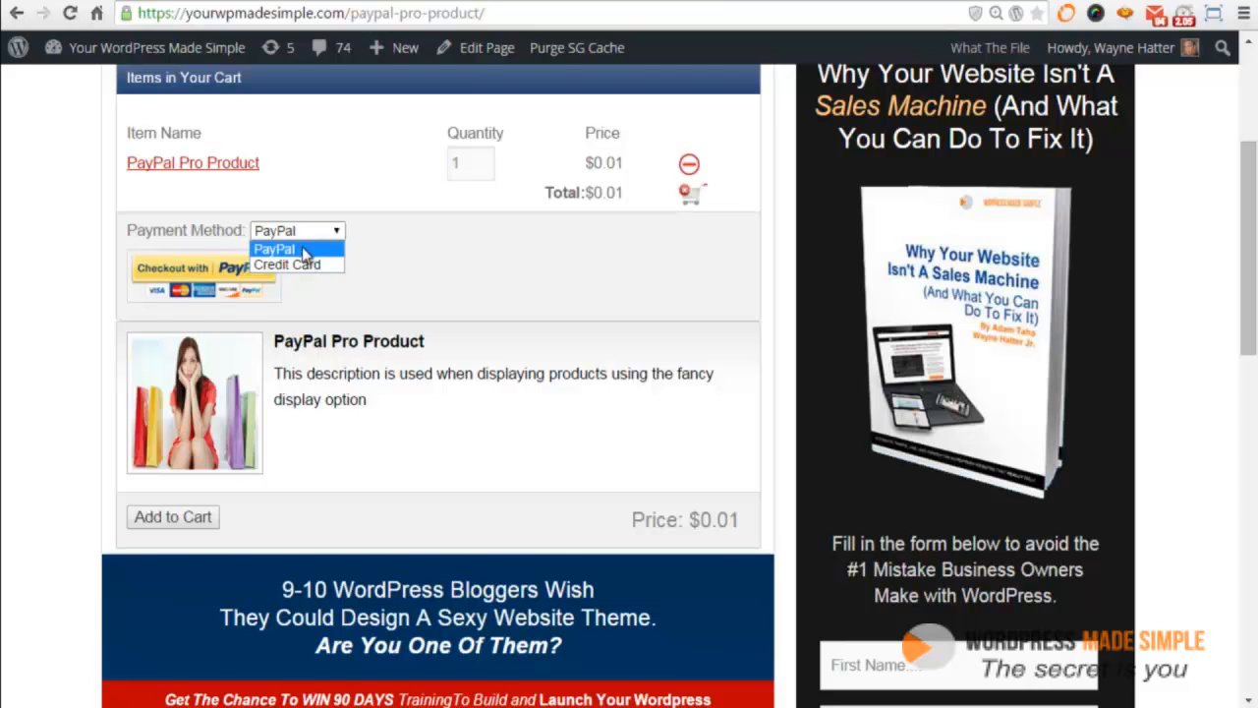
{"action": "left_click", "coordinate": [305, 254]}
{"action": "left_click", "coordinate": [229, 278]}
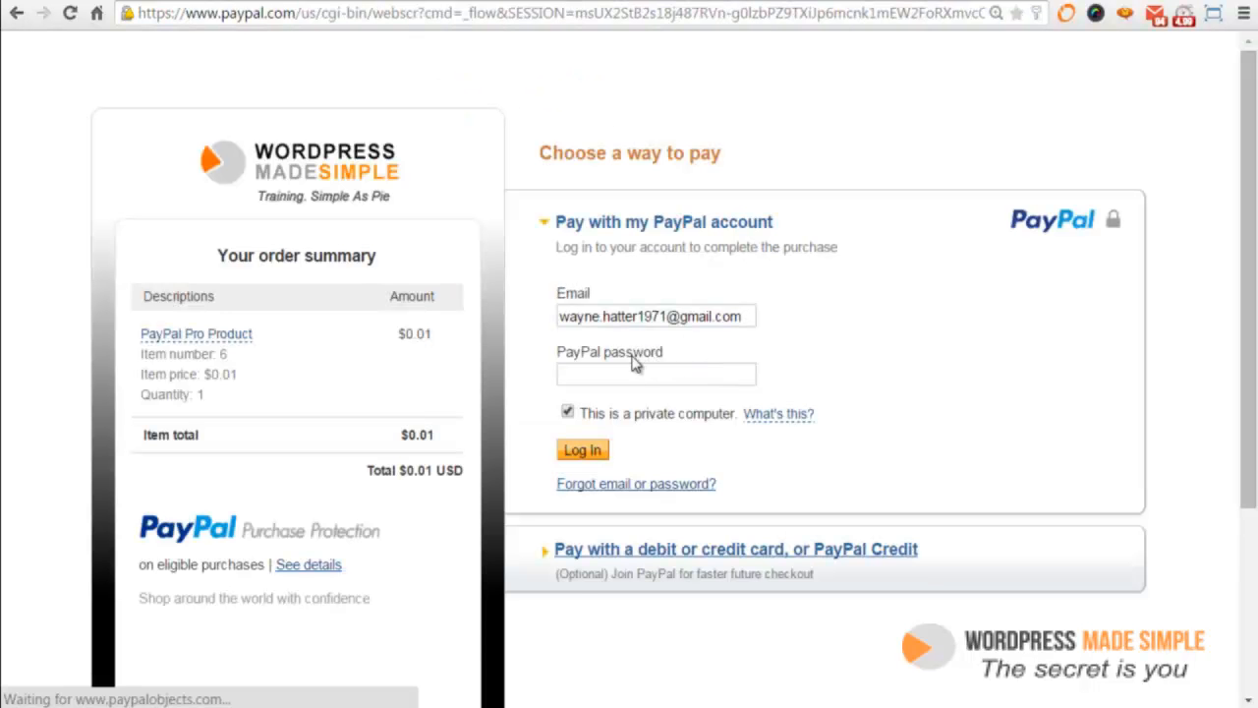
{"action": "left_click", "coordinate": [639, 373]}
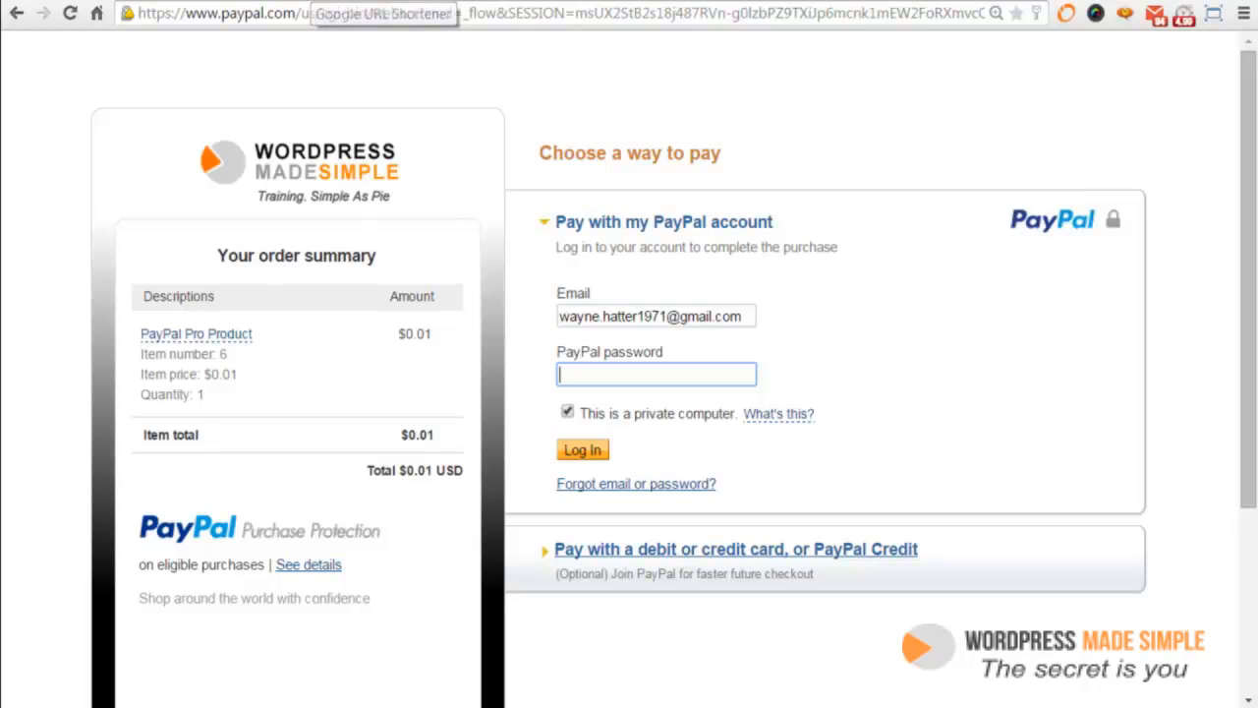
Step: Leave the PayPal payment page and return through the browsing history to the Paypal Pro Product page
{"action": "left_click", "coordinate": [17, 14]}
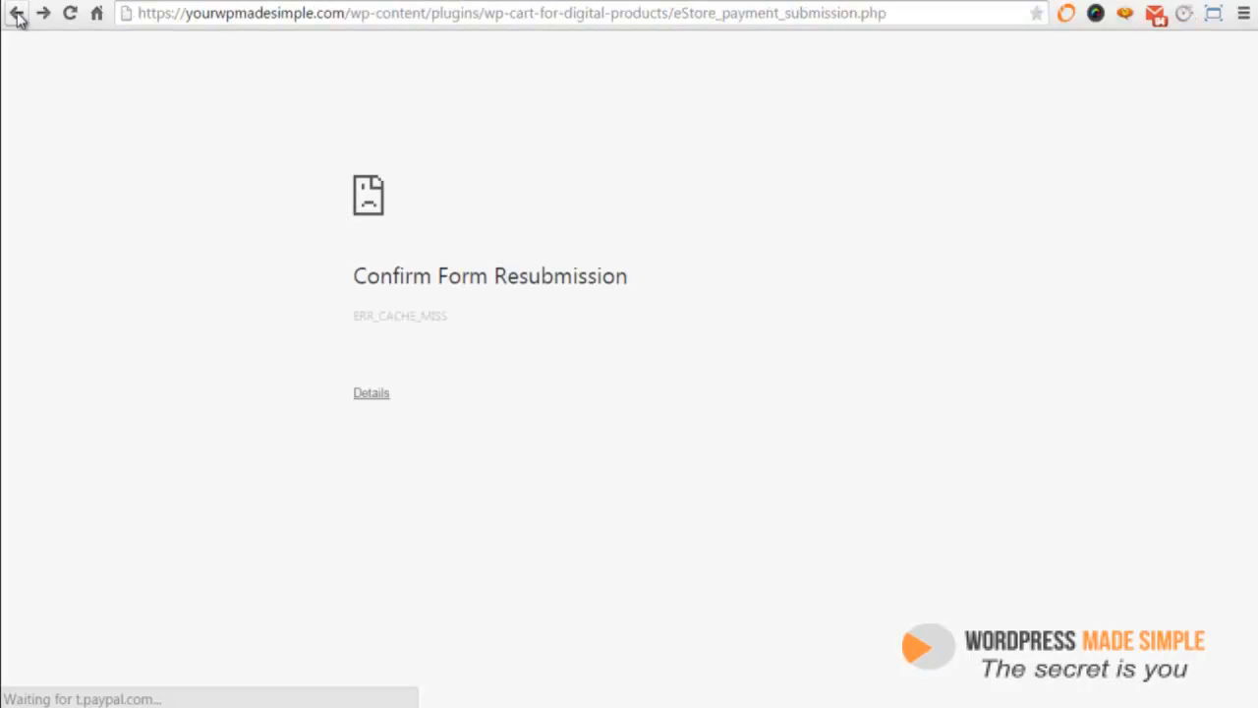
{"action": "right_click", "coordinate": [17, 14]}
{"action": "left_click", "coordinate": [77, 71]}
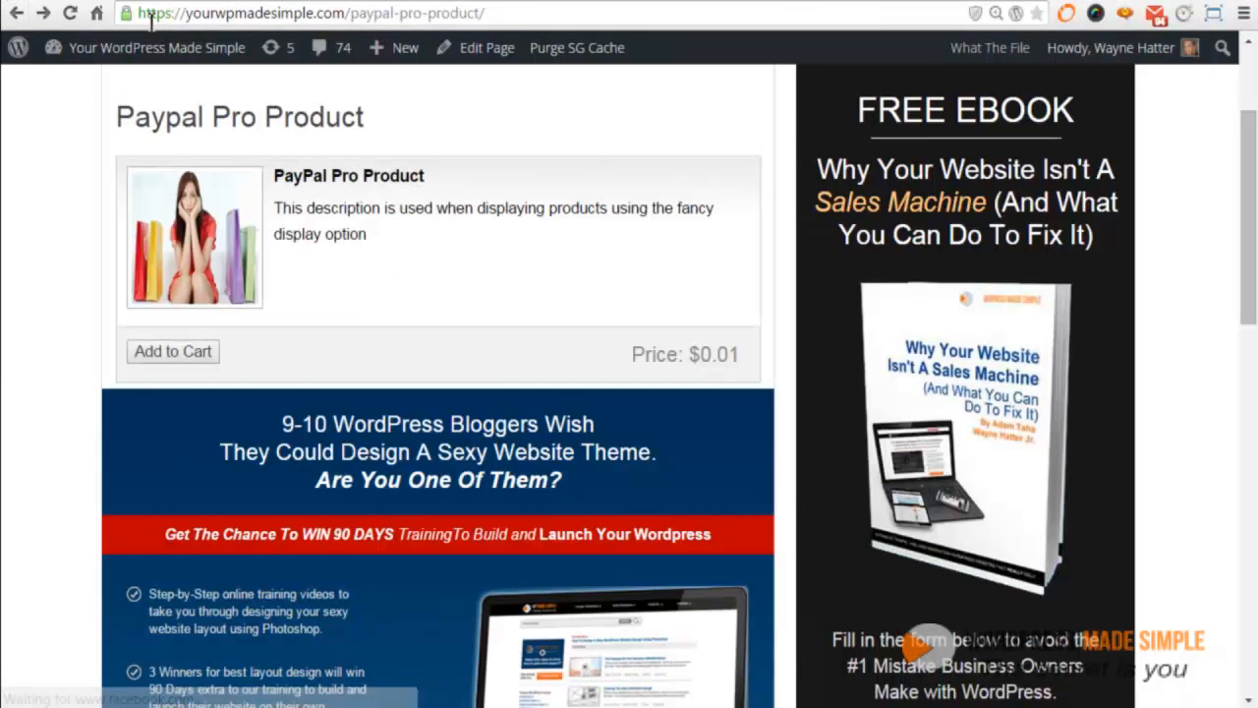
{"action": "left_click_drag", "start_coordinate": [138, 13], "coordinate": [504, 13]}
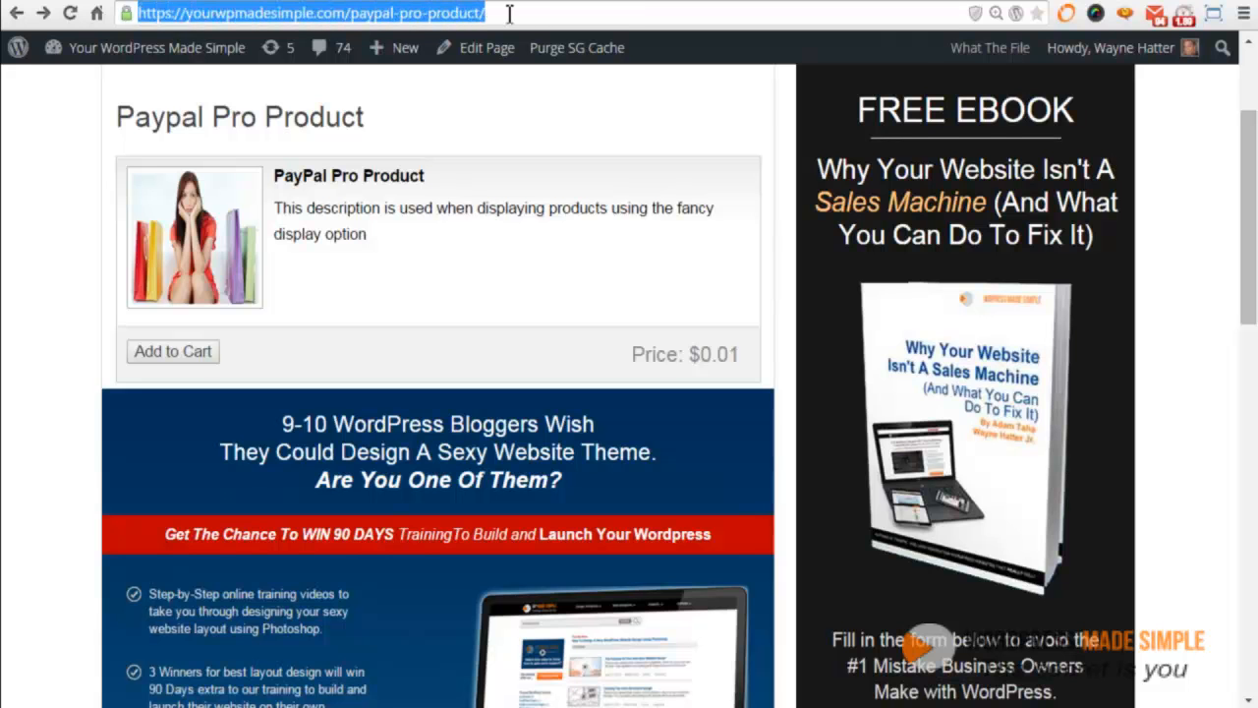
{"action": "left_click", "coordinate": [499, 13]}
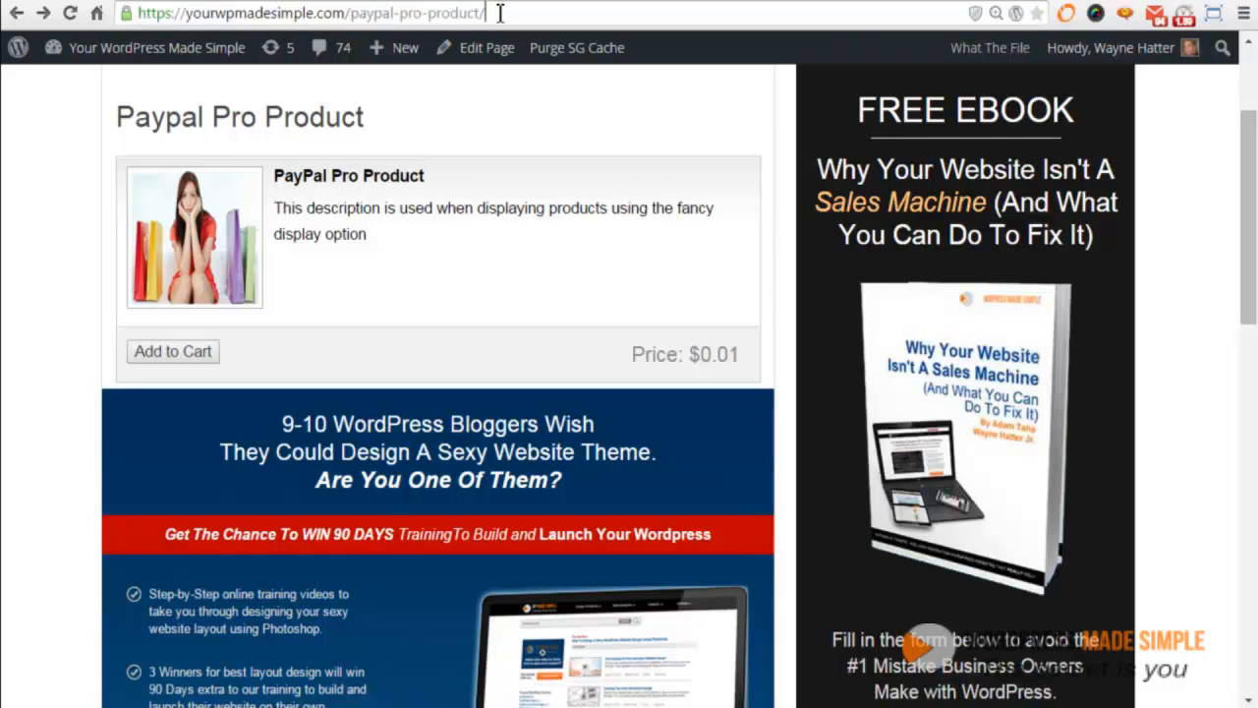